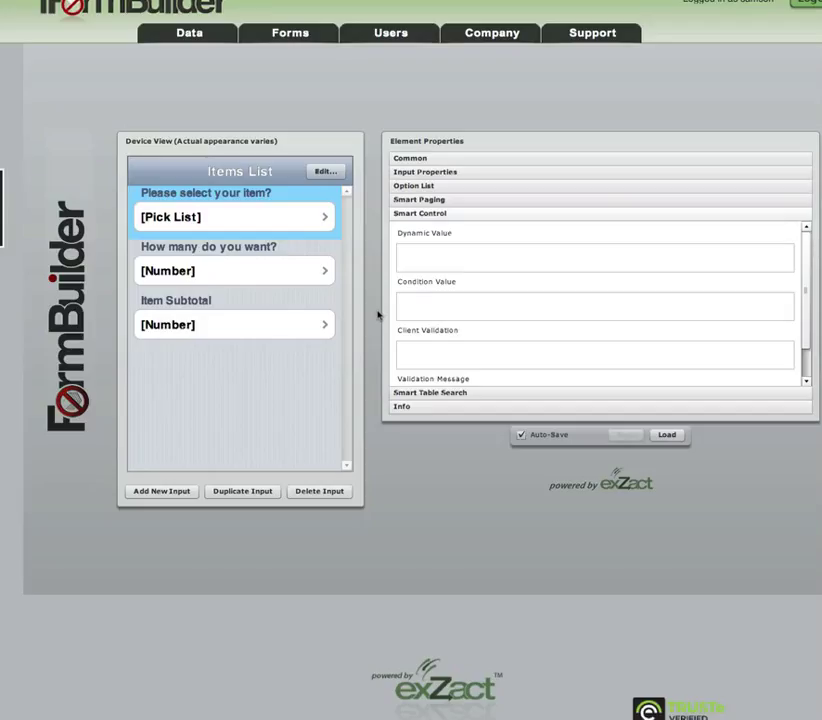
Step: Review the pick list's options and the dynamic values of the quantity and Item Subtotal inputs in the Items List form
click(414, 187)
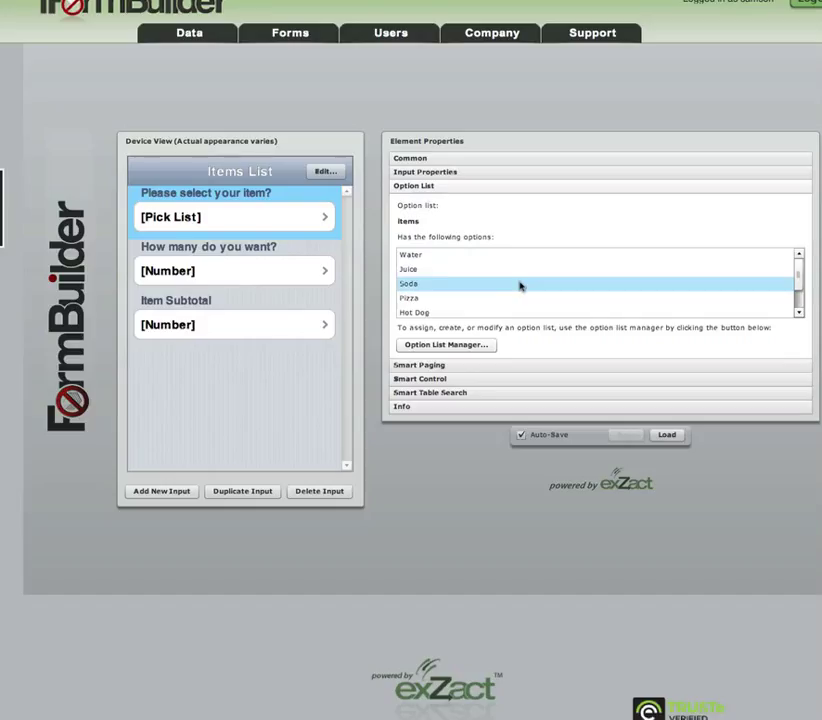
click(299, 274)
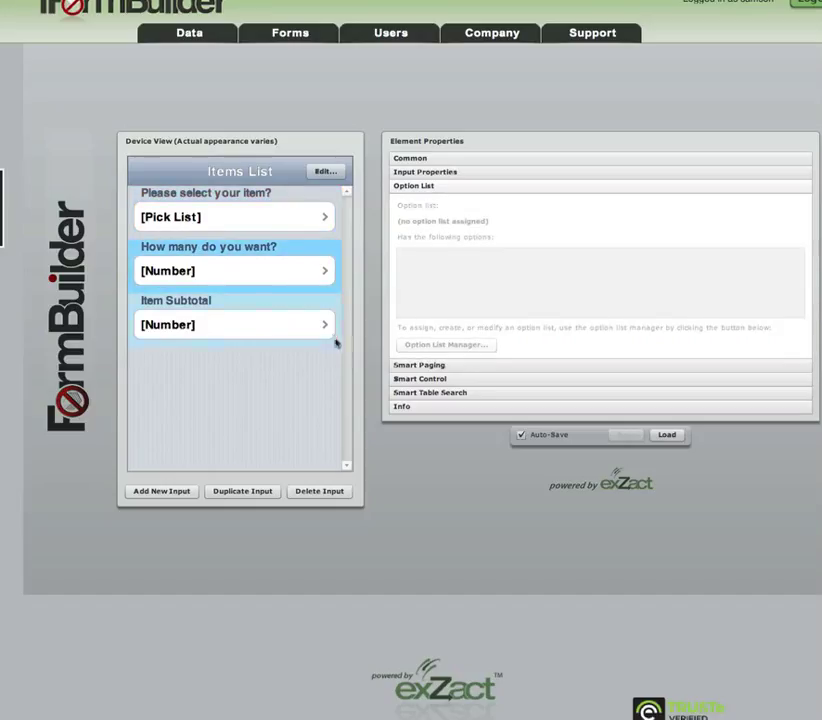
click(426, 379)
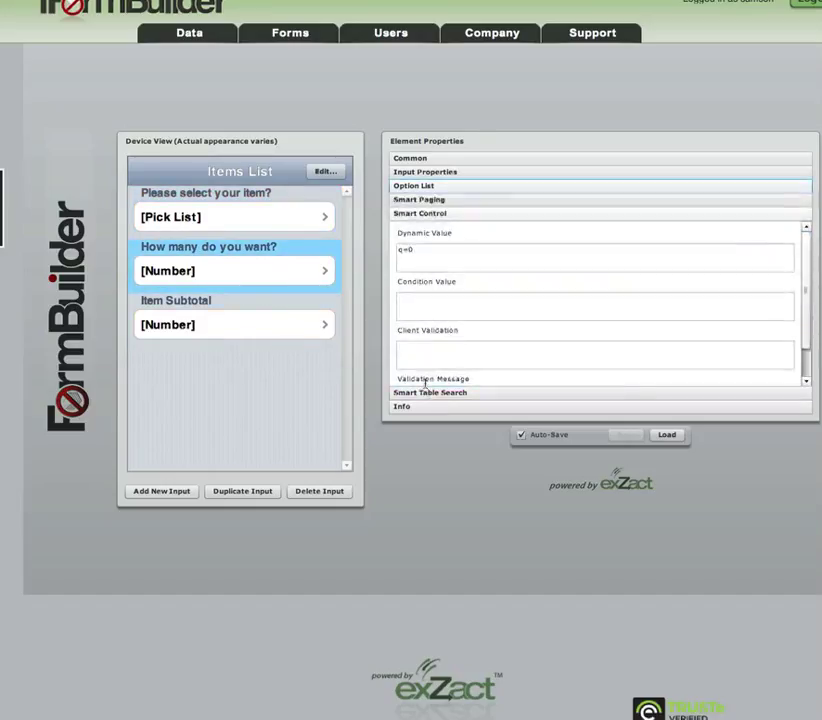
mouse_move(435, 269)
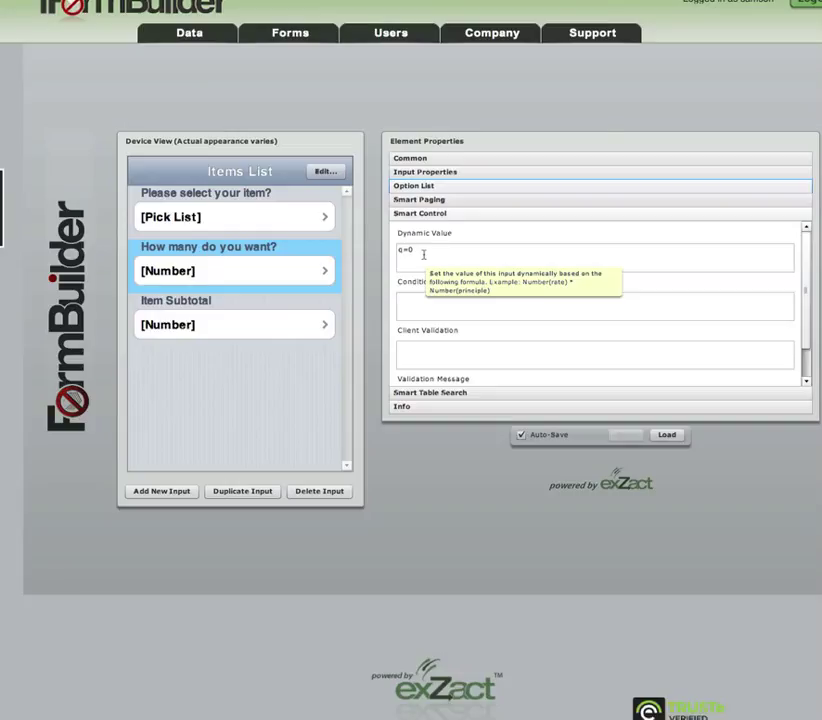
click(294, 324)
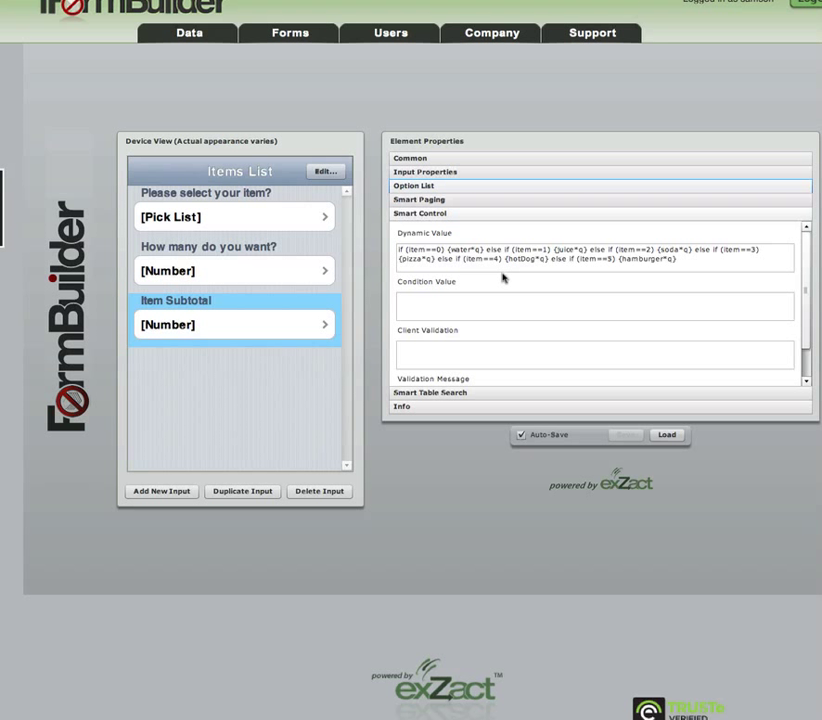
Step: Load the cart form for editing
click(664, 436)
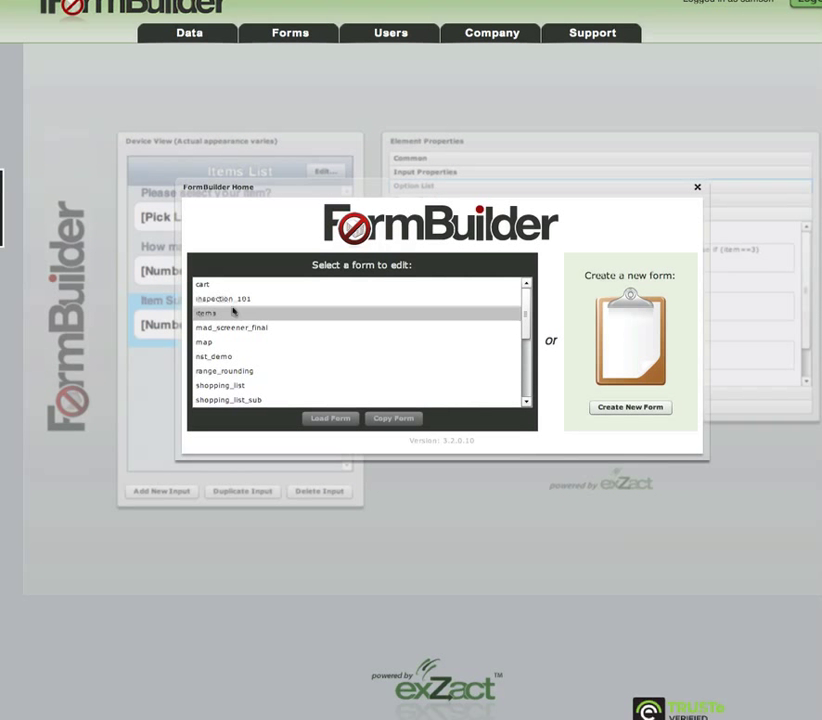
click(217, 284)
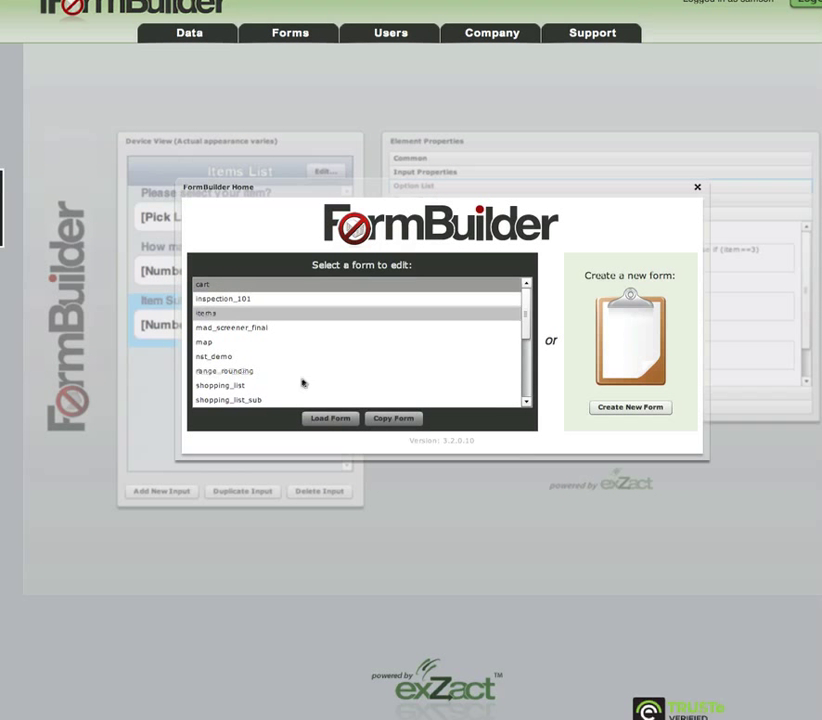
click(328, 418)
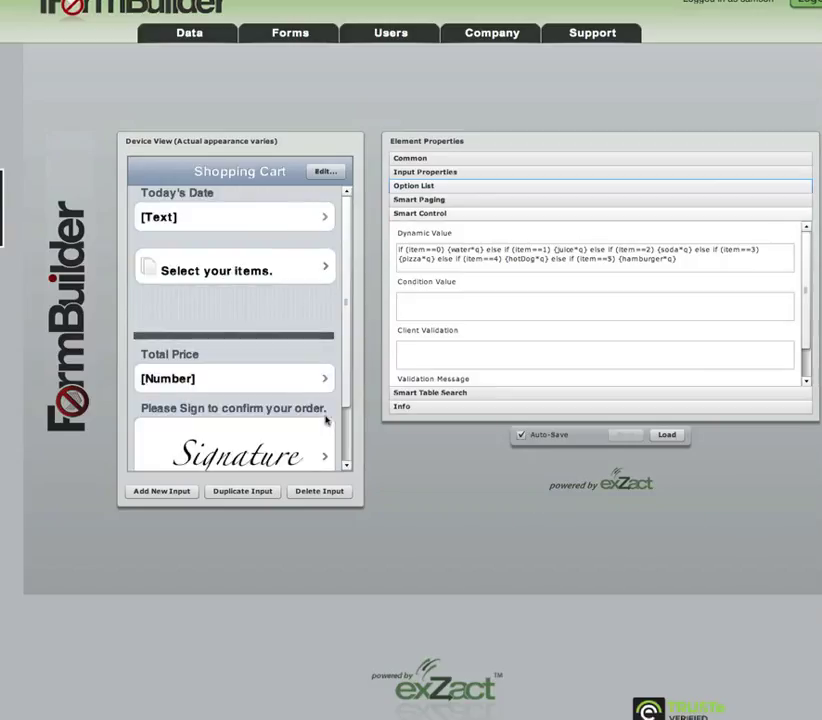
Step: Review the properties of Today's Date, the input type of Select your items, and the Total Price input's type and dynamic value
click(283, 214)
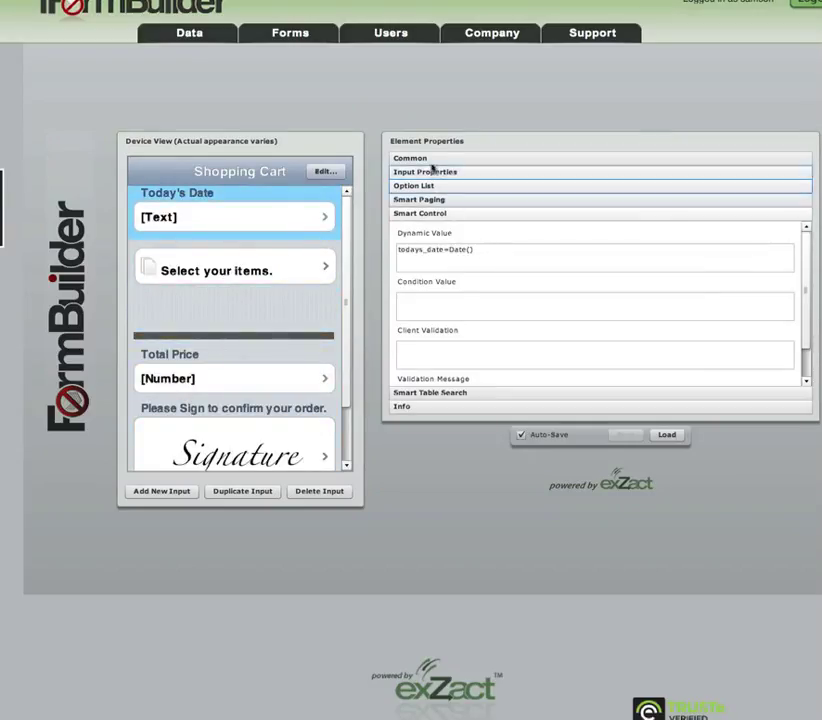
click(431, 161)
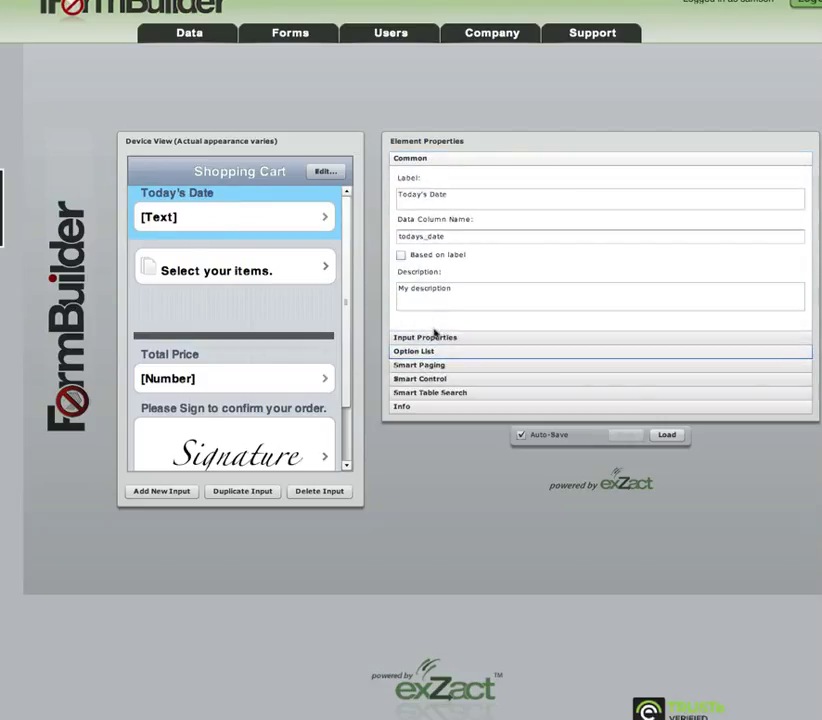
click(434, 338)
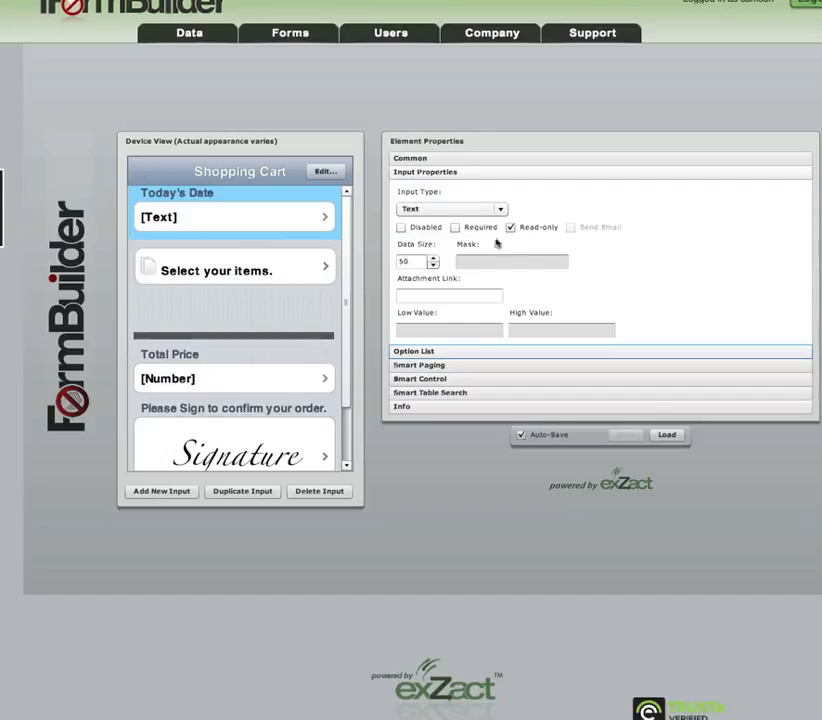
click(281, 285)
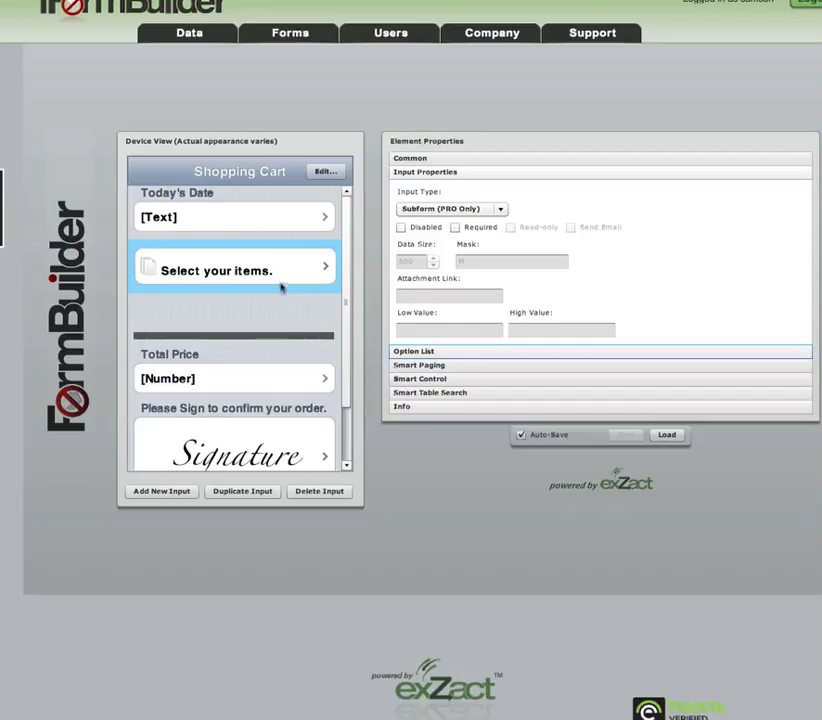
click(237, 386)
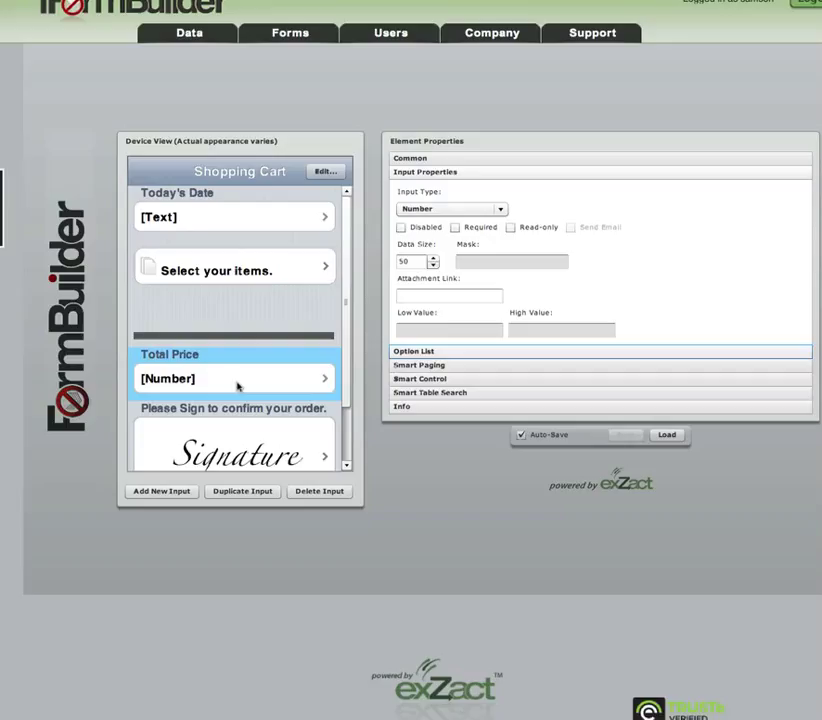
click(429, 381)
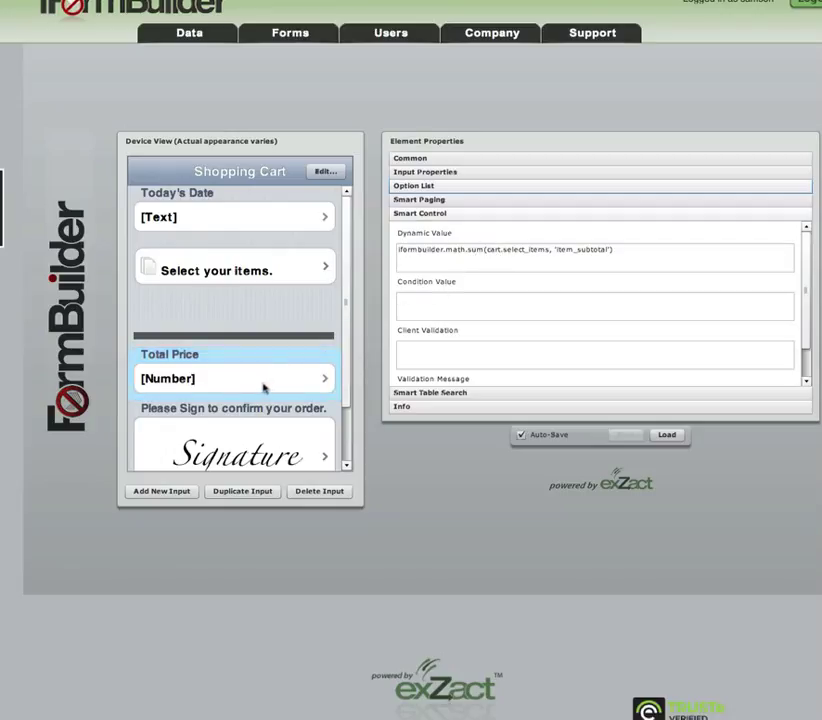
Step: Check the Shopping Cart form's name and the data column name of the Select your items subform
click(326, 172)
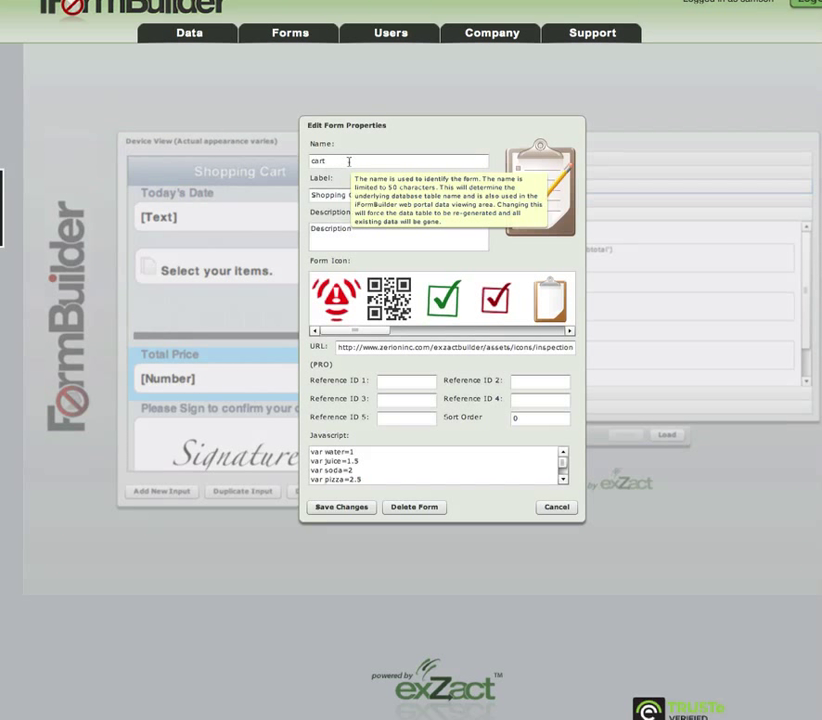
click(556, 508)
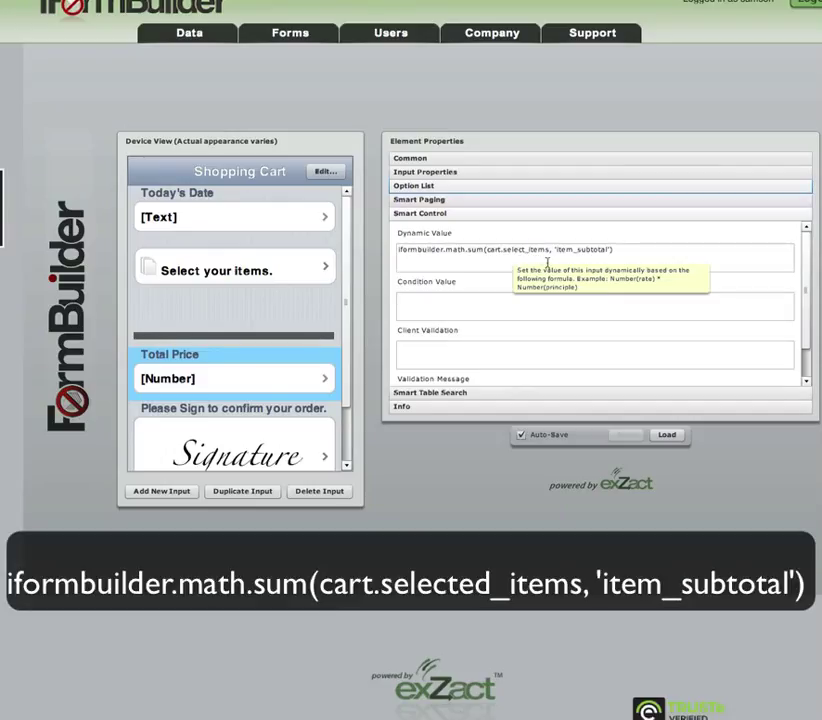
click(279, 267)
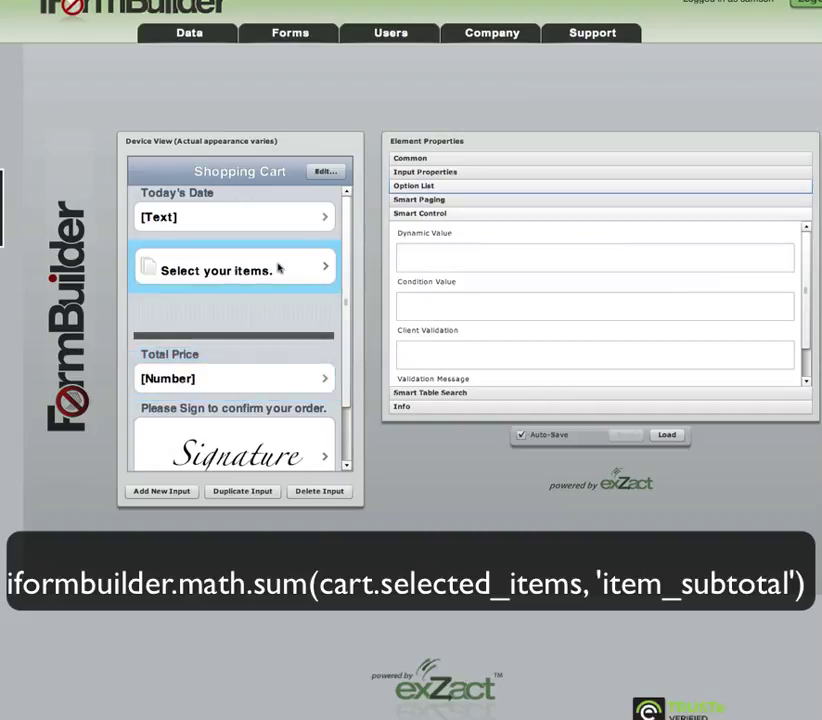
click(415, 159)
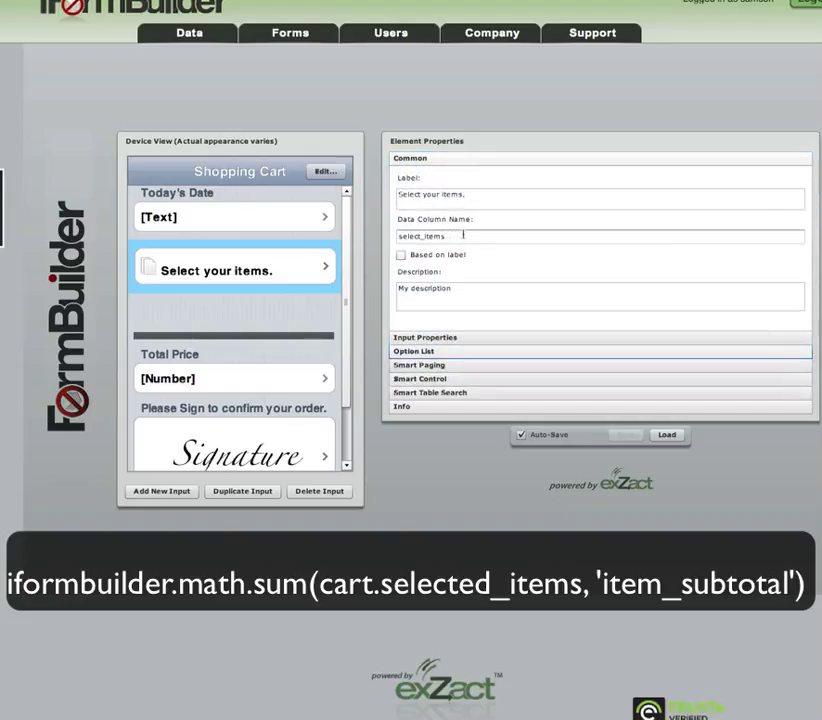
mouse_move(462, 235)
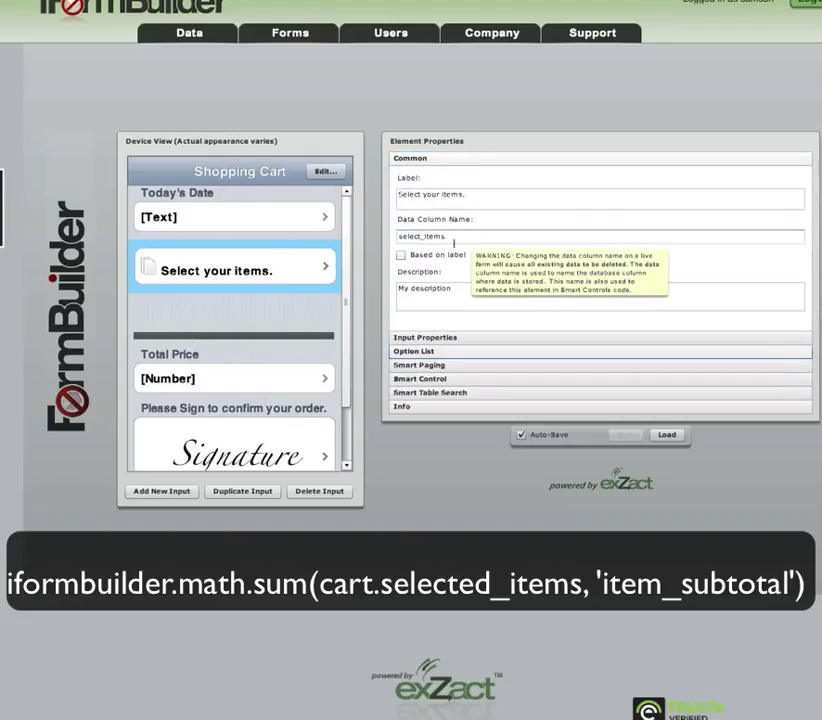
Step: Examine the Total Price input's dynamic value formula and its reference to the subform
click(297, 378)
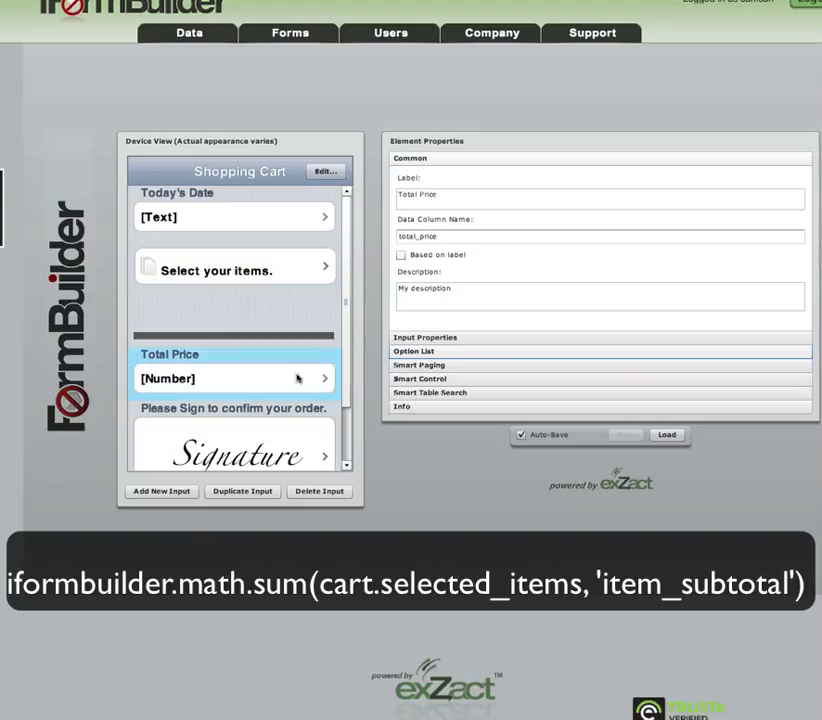
click(424, 379)
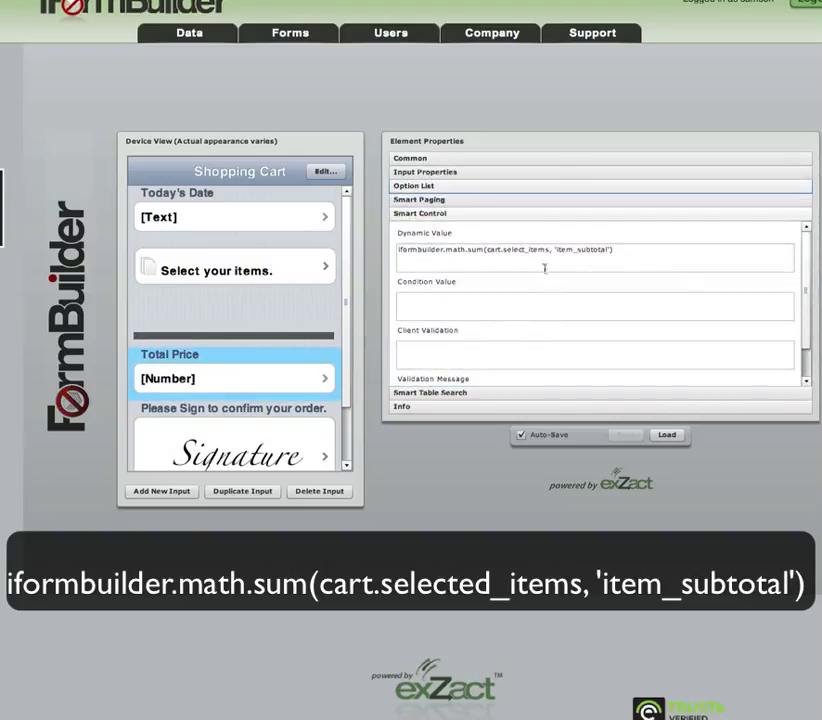
mouse_move(487, 257)
click(553, 252)
Step: Load the items form and check the data column name of its Item Subtotal input
click(666, 434)
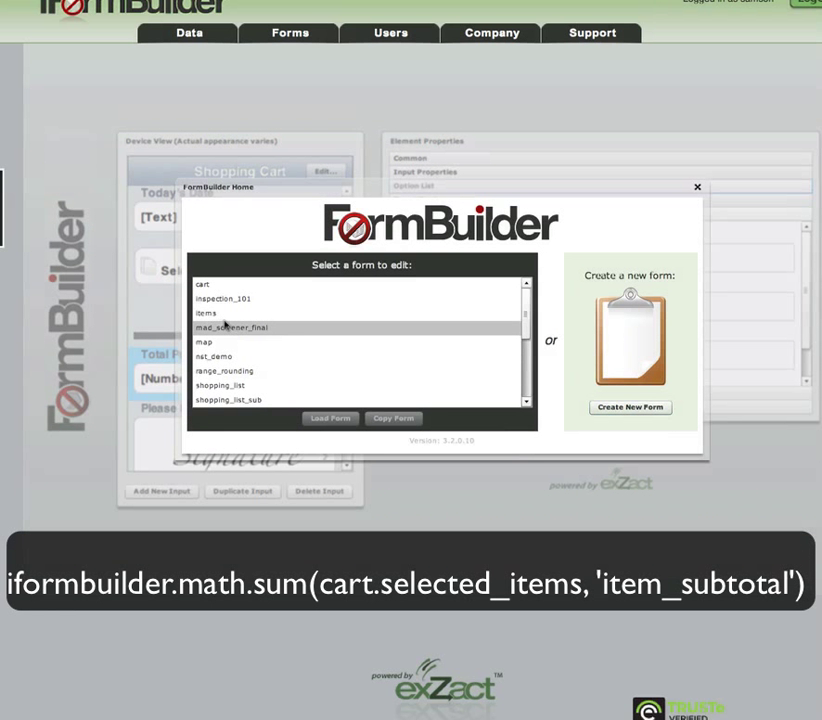
click(210, 313)
click(329, 418)
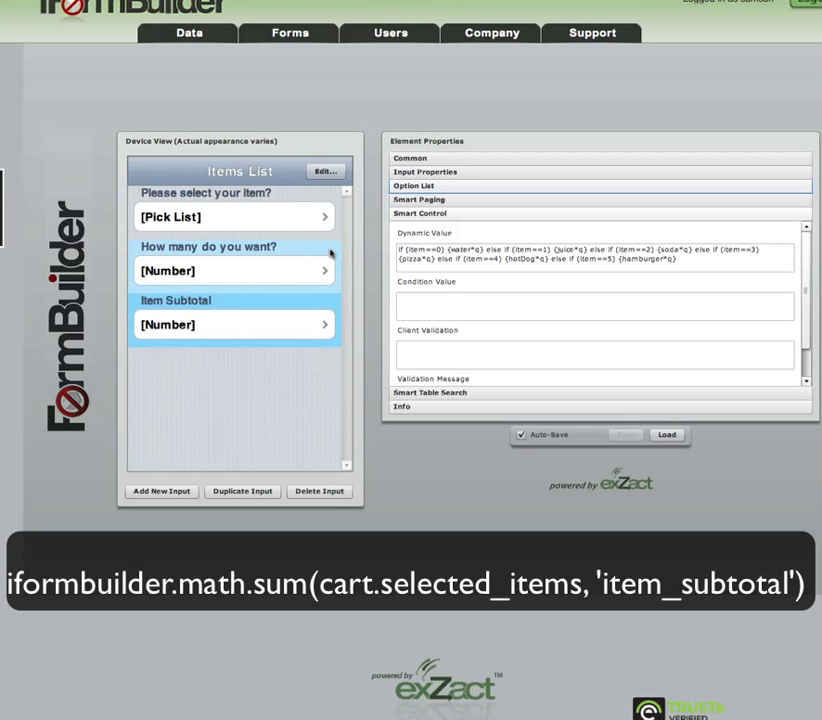
click(416, 161)
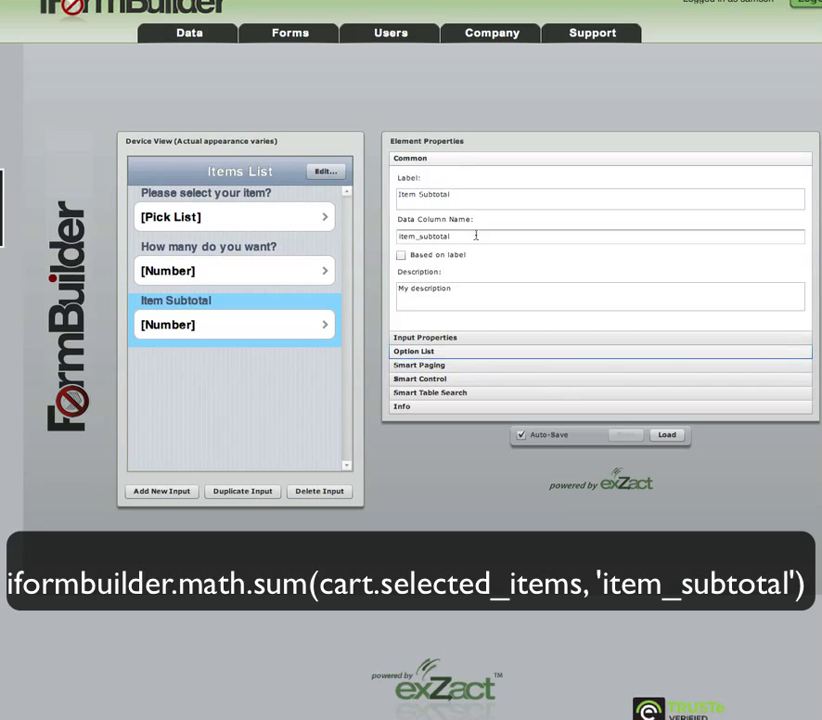
mouse_move(461, 238)
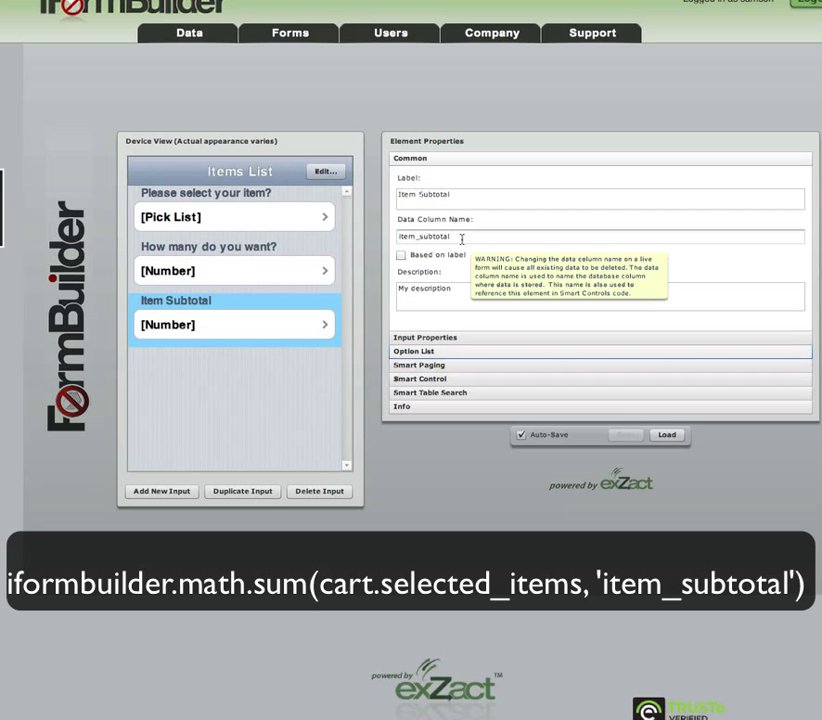
Step: Load the cart form again and show the dynamic value formula of the Total Price input
click(665, 434)
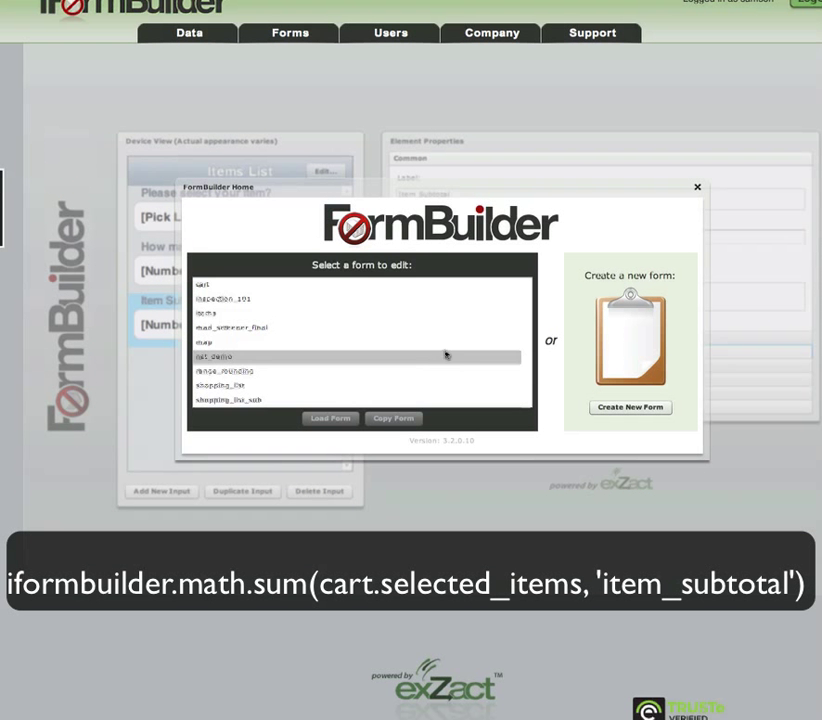
click(253, 284)
click(331, 418)
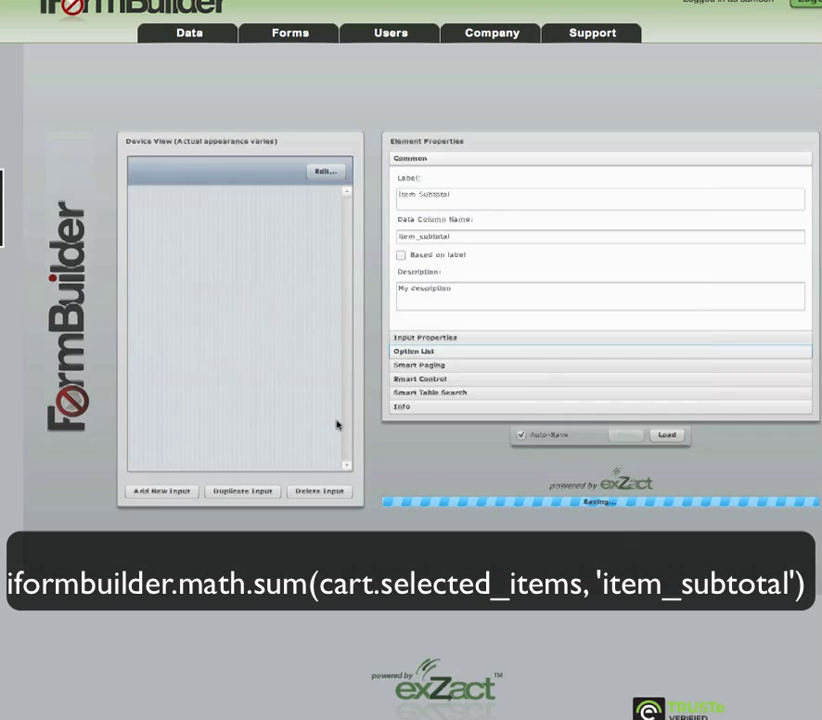
click(322, 376)
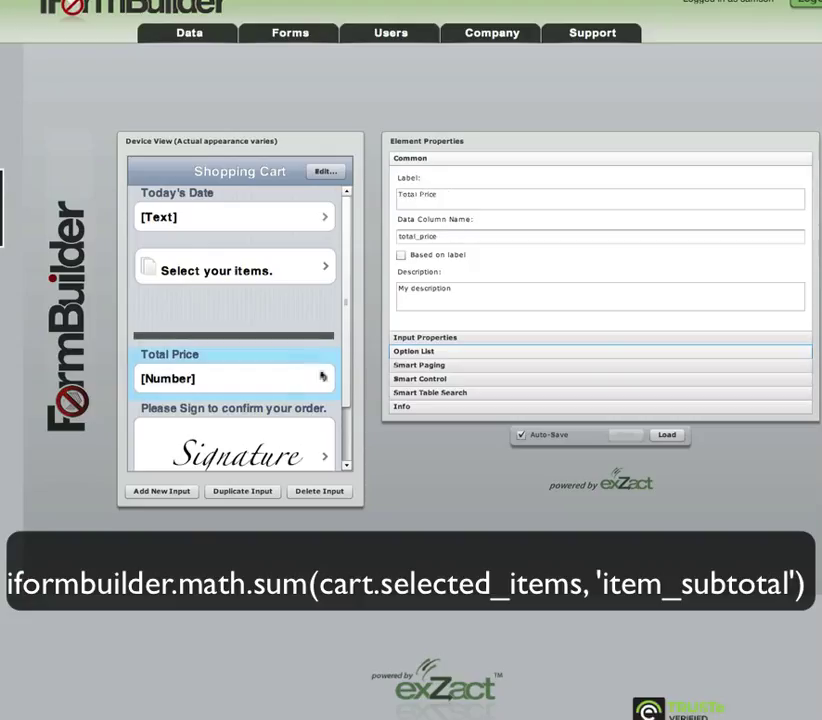
click(403, 379)
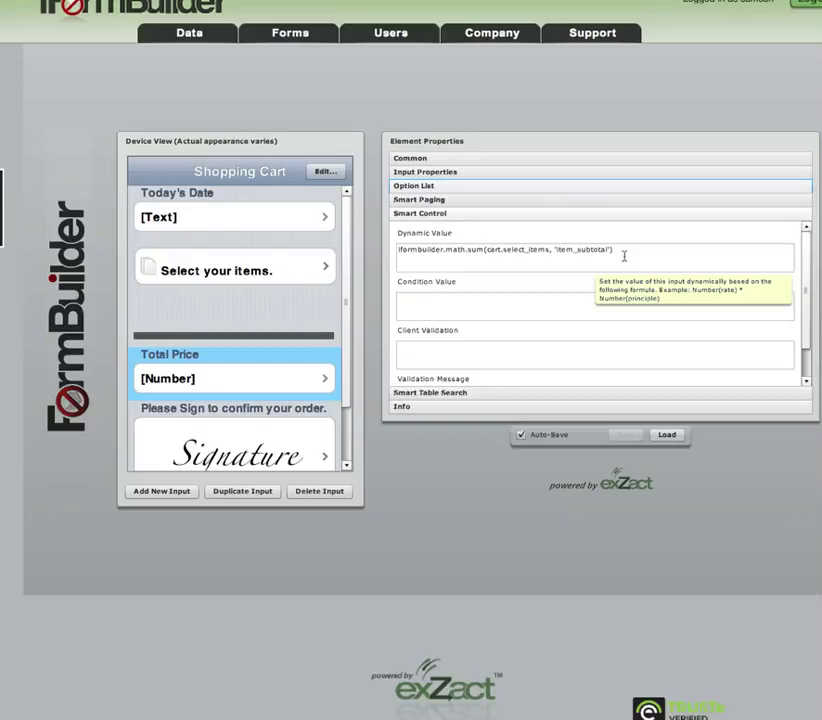
Step: Examine the JavaScript price variables in the cart form's properties and close them without saving
click(328, 173)
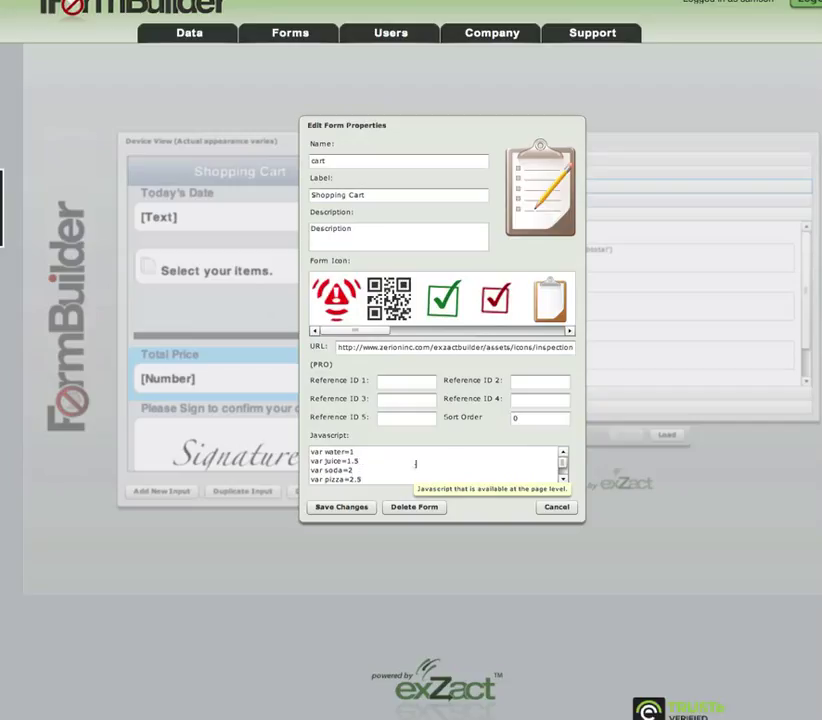
click(563, 482)
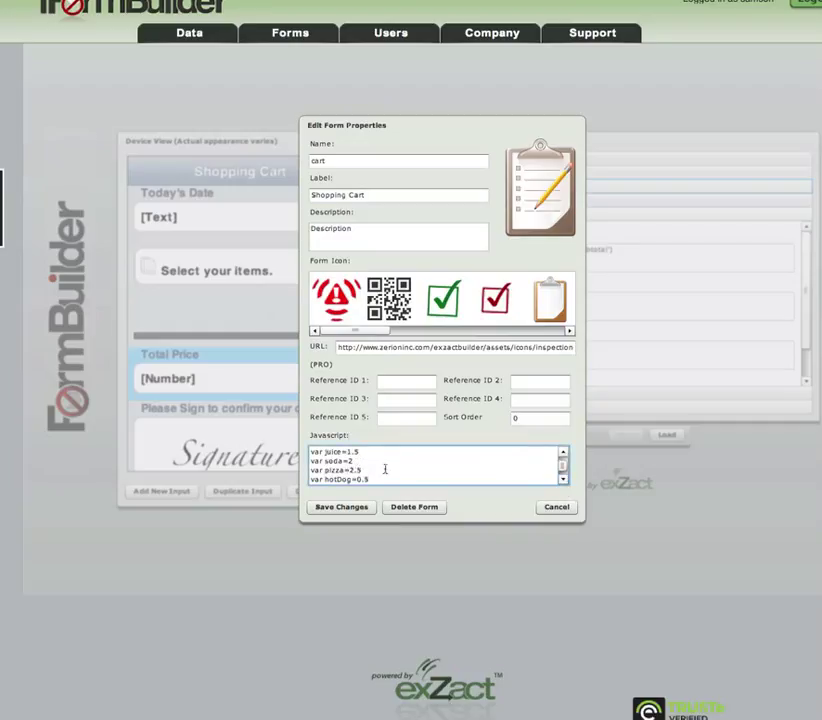
click(556, 507)
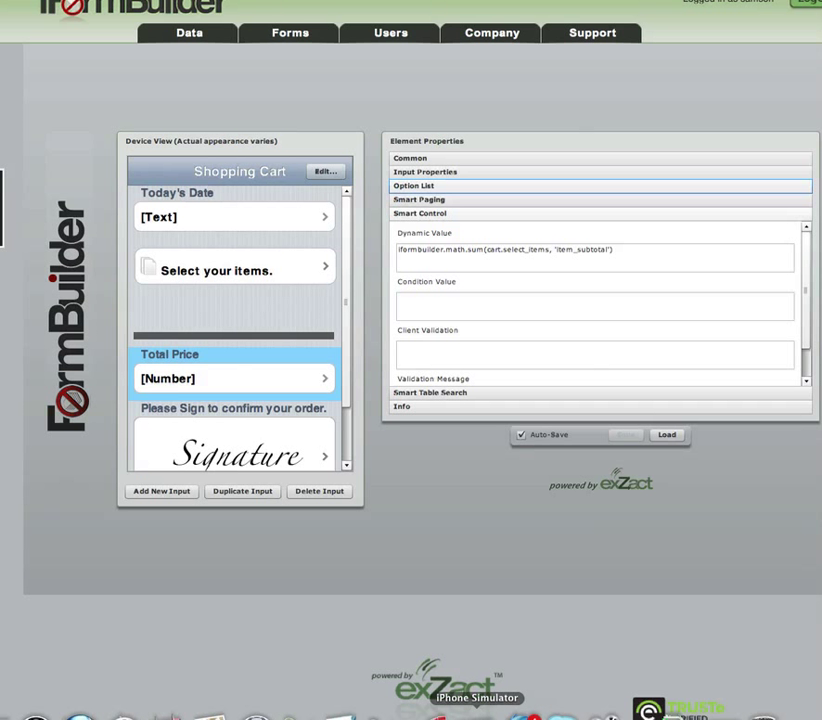
Step: Switch to the iPhone Simulator and open the Shopping Cart form in iFormBuilder
click(474, 714)
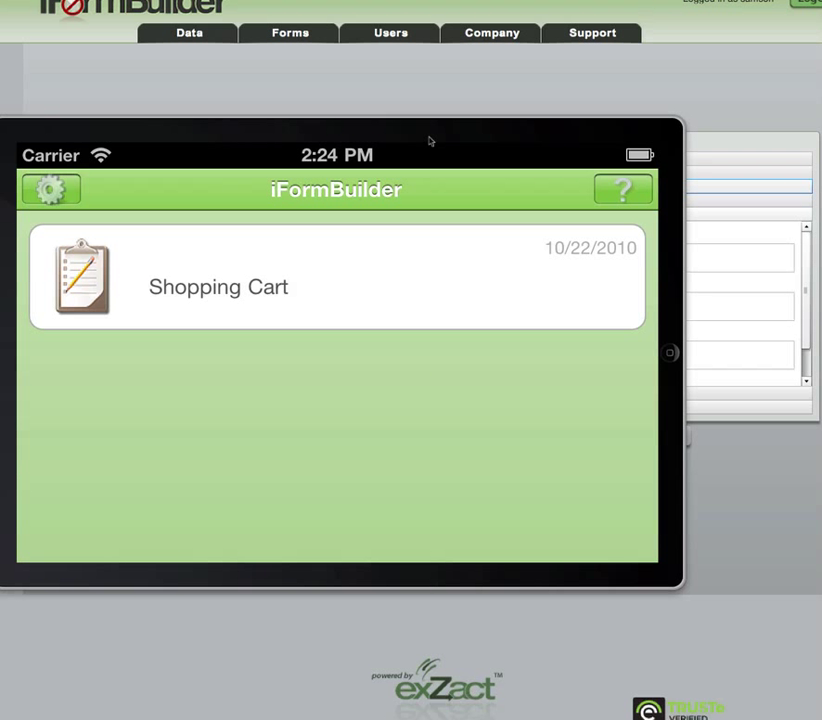
drag(430, 141, 471, 143)
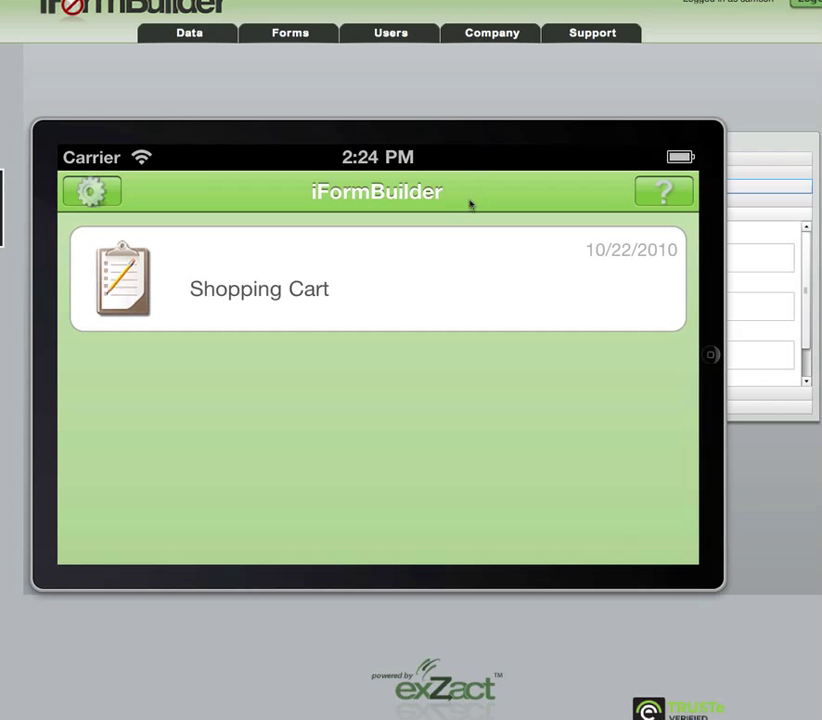
click(446, 264)
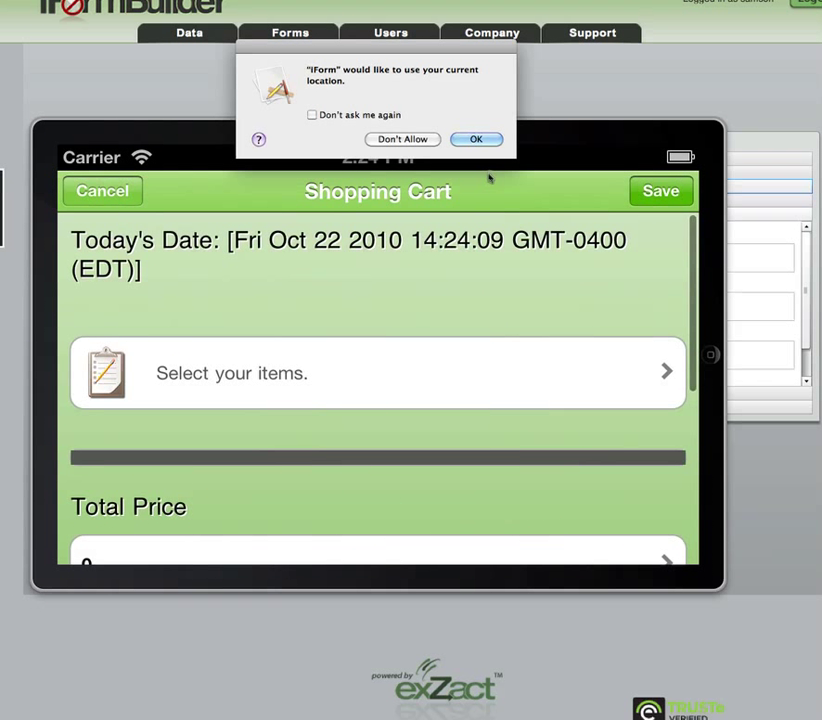
Step: Allow iForm to use the current location, and choose Juice as the item in a new Items List entry
click(477, 139)
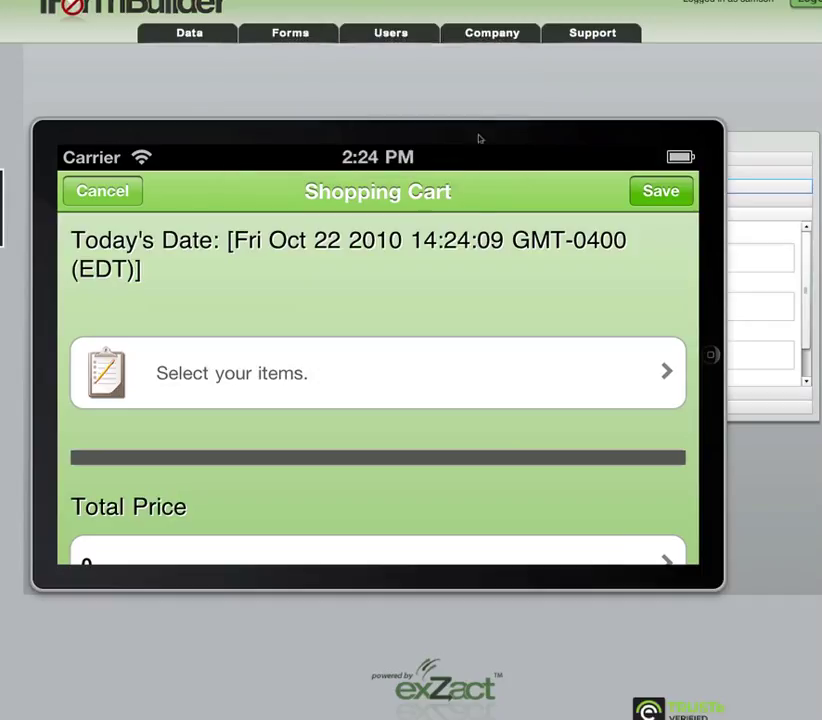
click(407, 374)
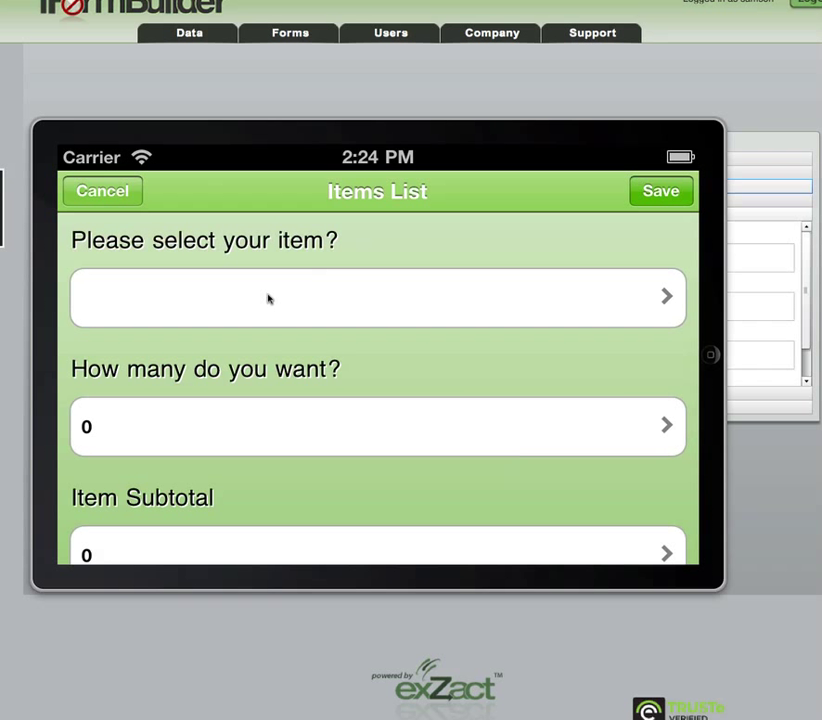
click(268, 298)
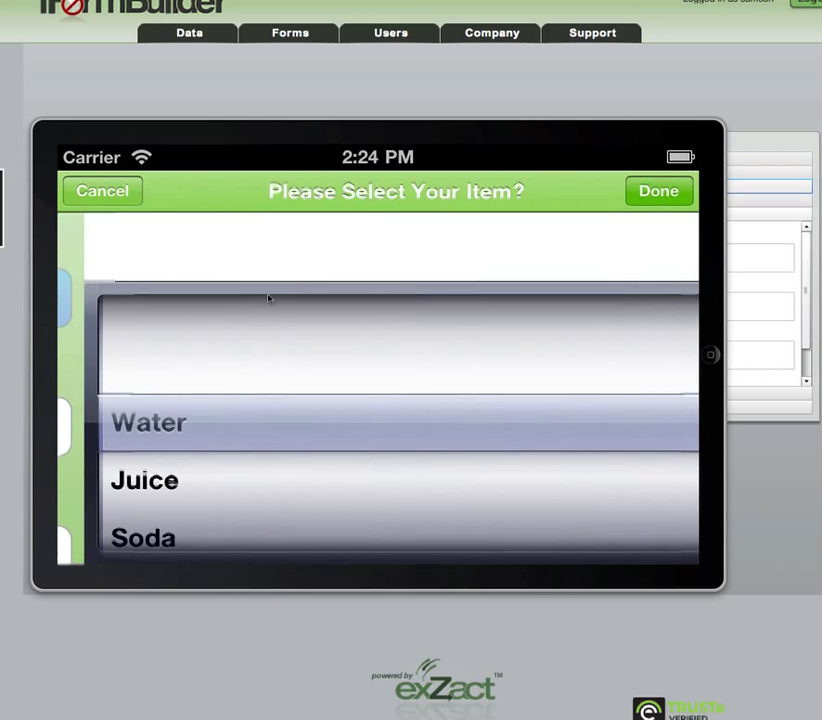
click(174, 484)
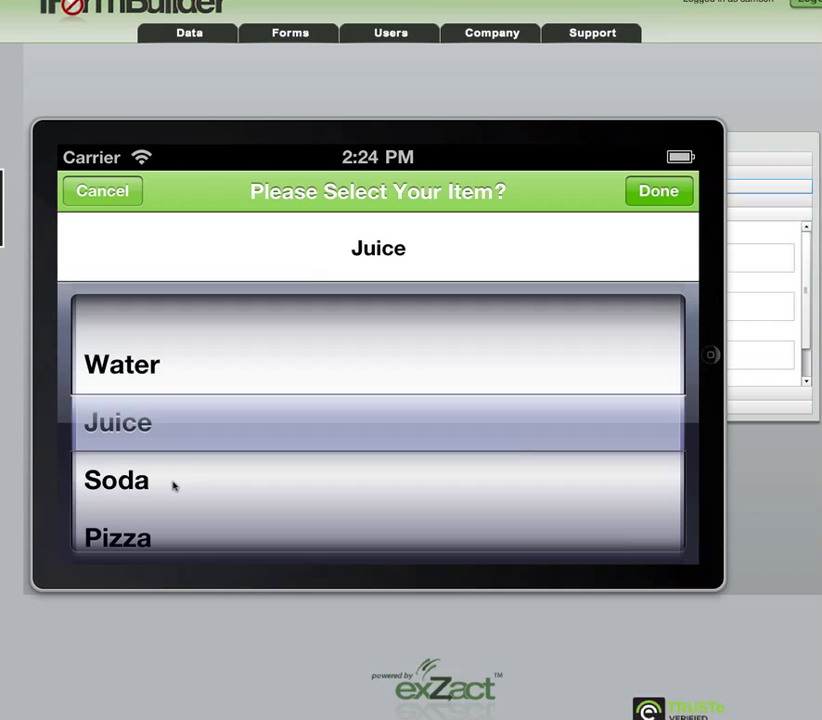
click(670, 191)
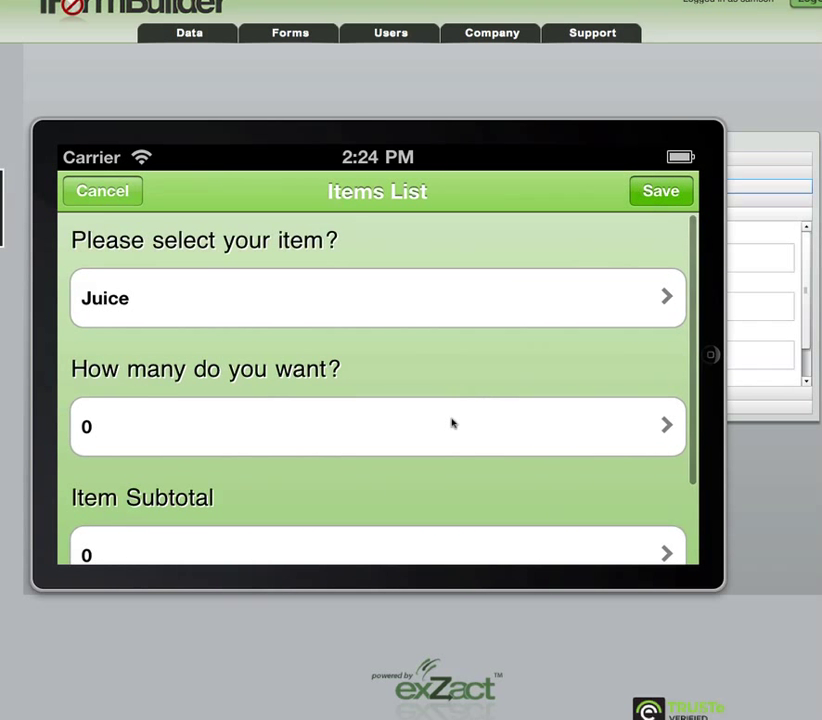
Step: Enter a quantity of 50 for the Juice item and complete its Items List entry
click(452, 423)
text(50)
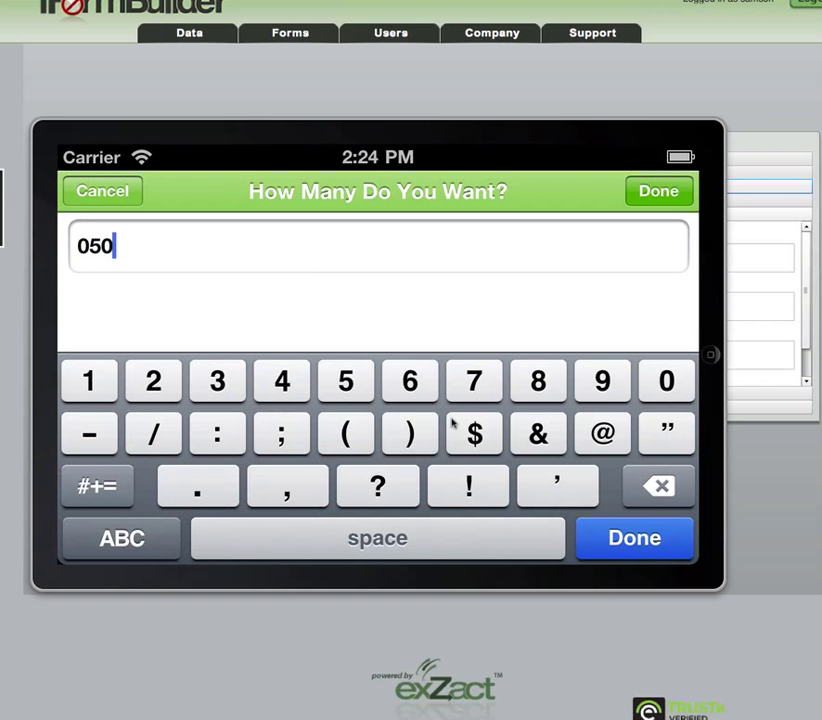
key(Return)
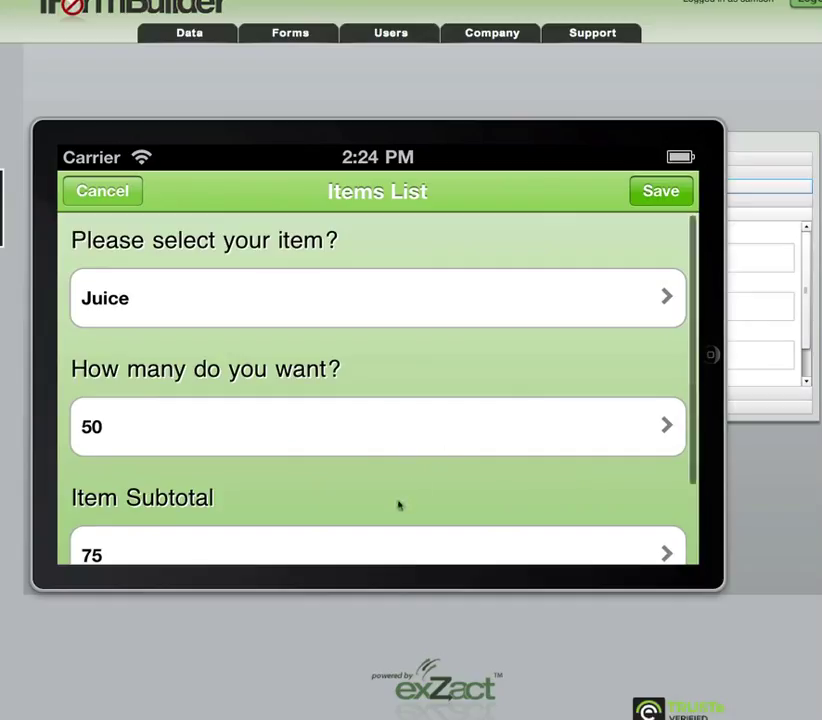
drag(380, 492, 367, 470)
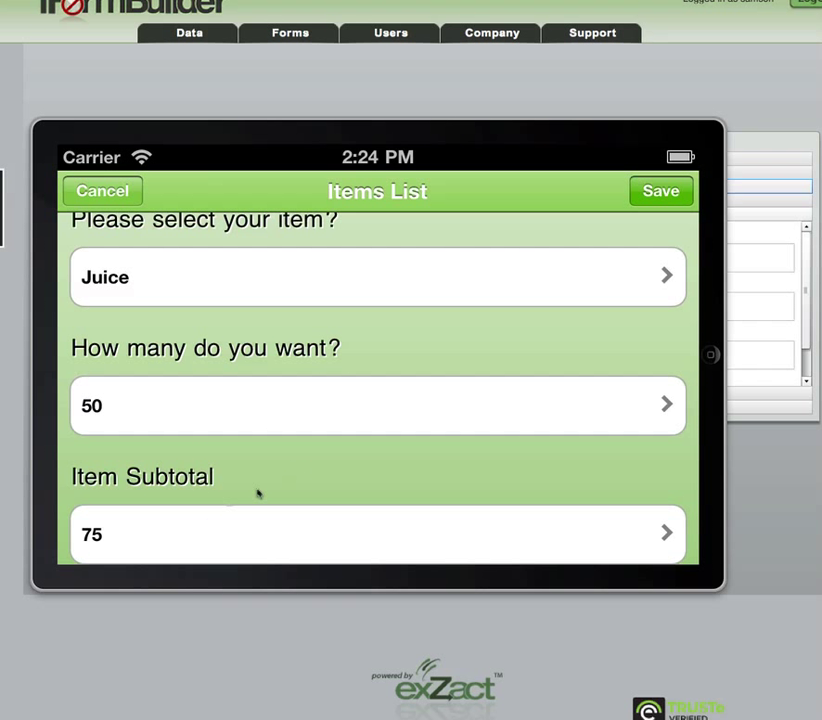
drag(407, 461, 351, 322)
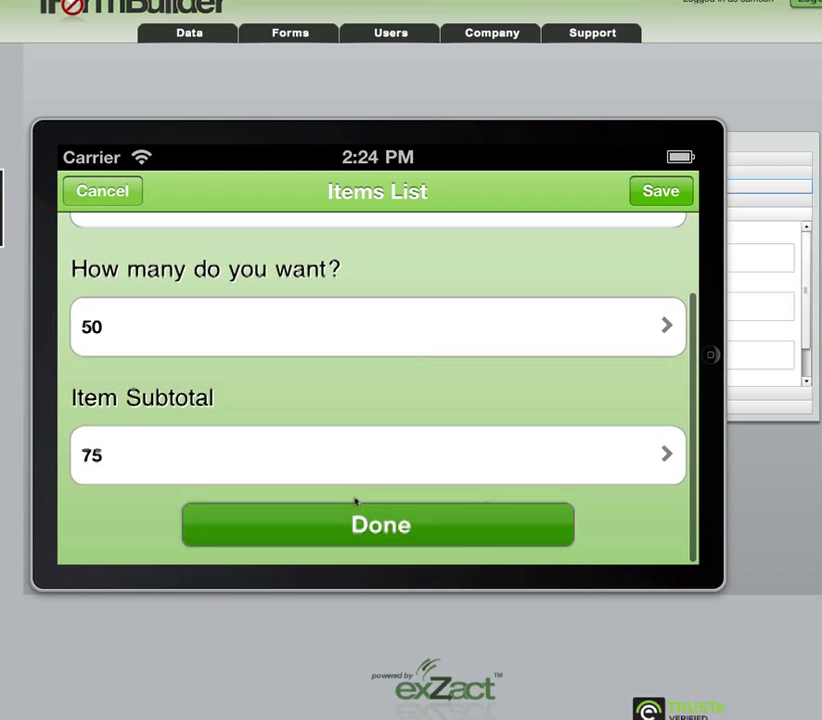
click(356, 520)
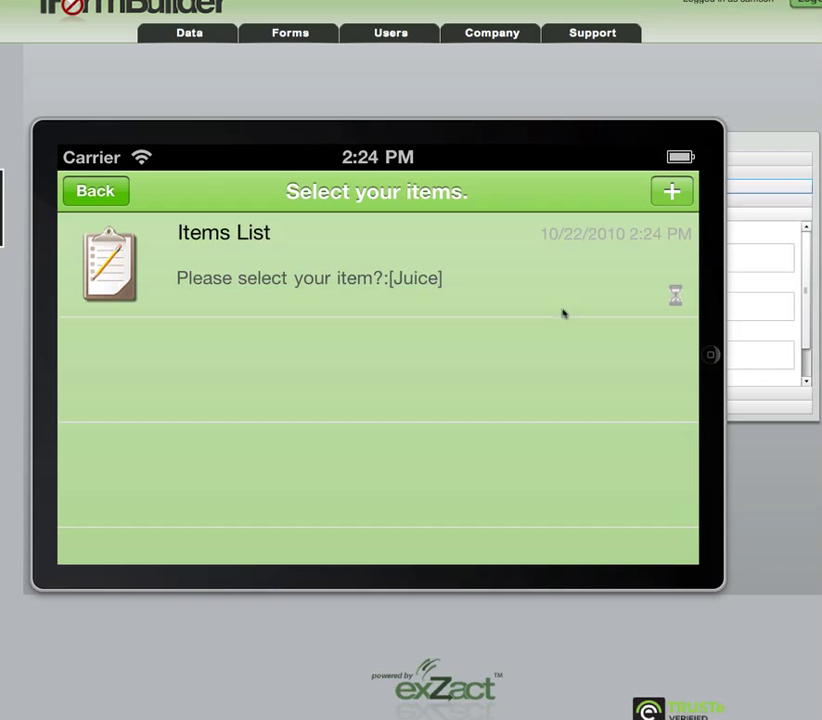
Step: Add a second Items List entry to the cart and choose Pizza as its item
click(672, 190)
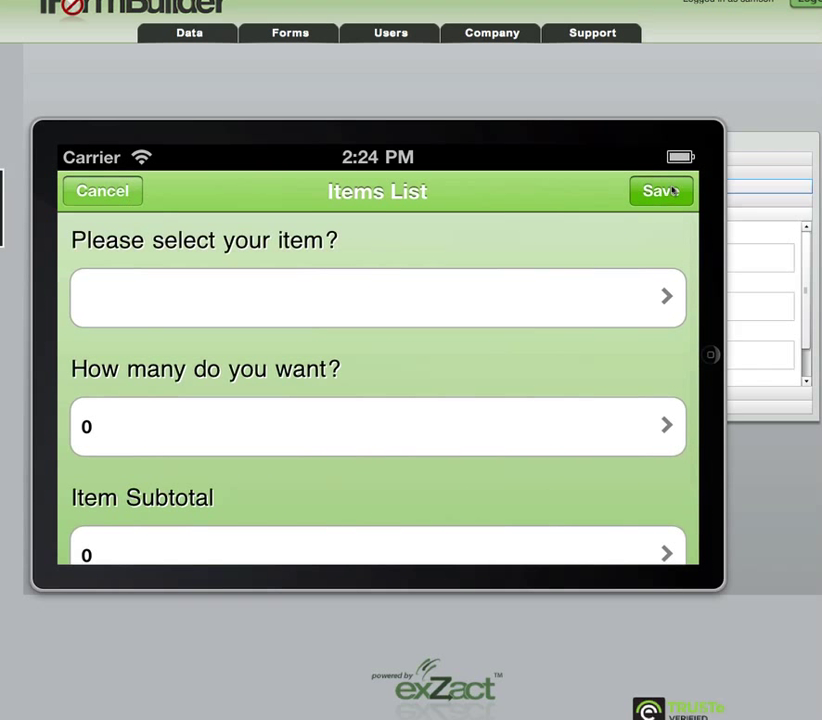
click(530, 301)
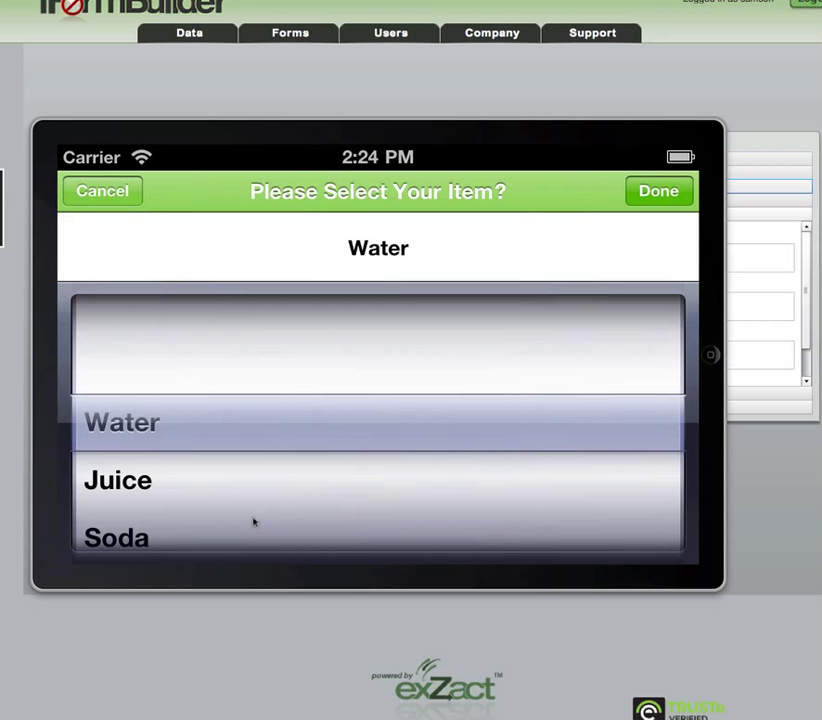
drag(312, 506, 270, 400)
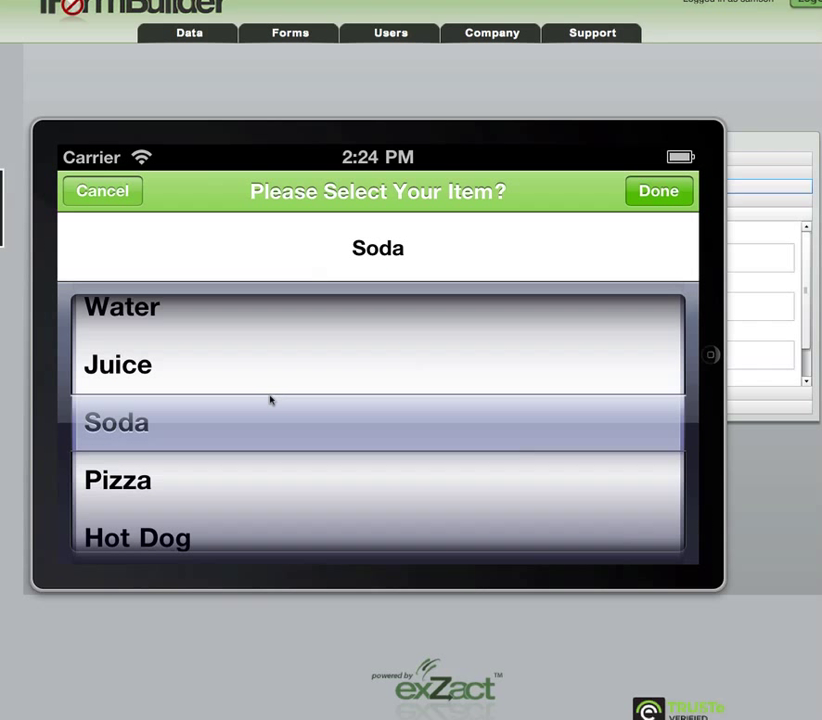
click(222, 481)
click(660, 192)
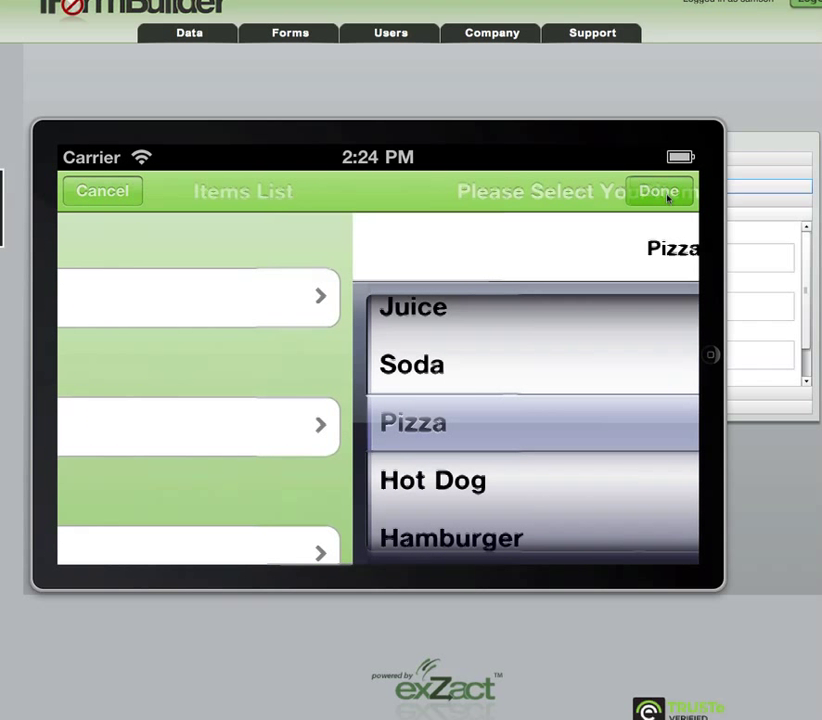
Step: Enter a quantity of 50 for the Pizza item and complete its entry
click(453, 428)
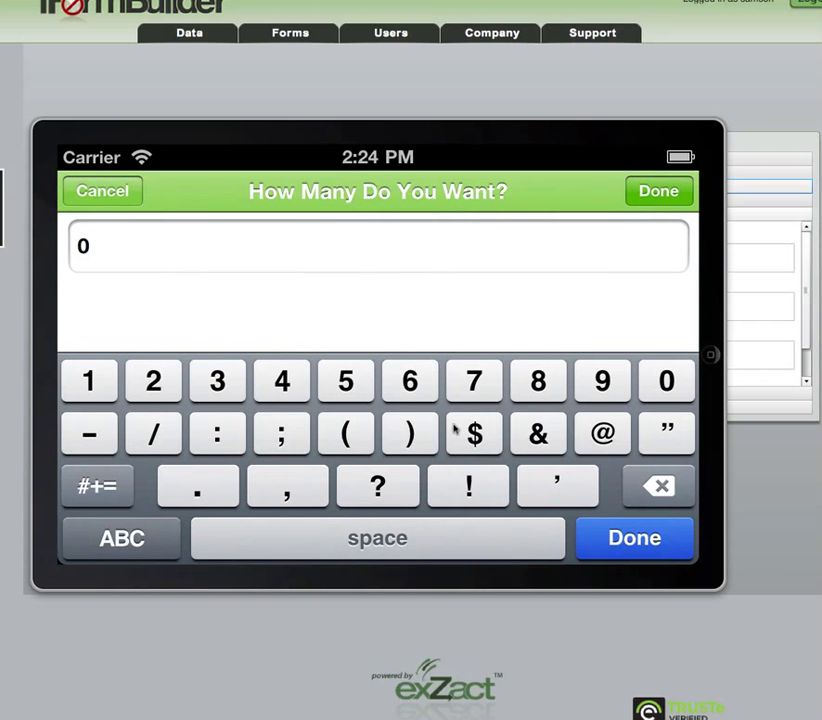
text(50)
key(Return)
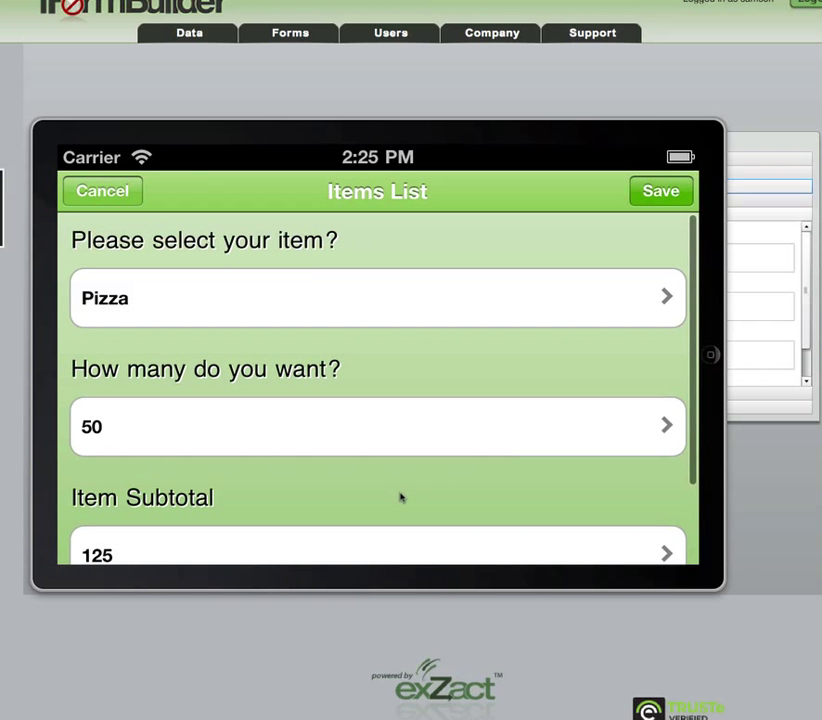
drag(400, 492, 316, 358)
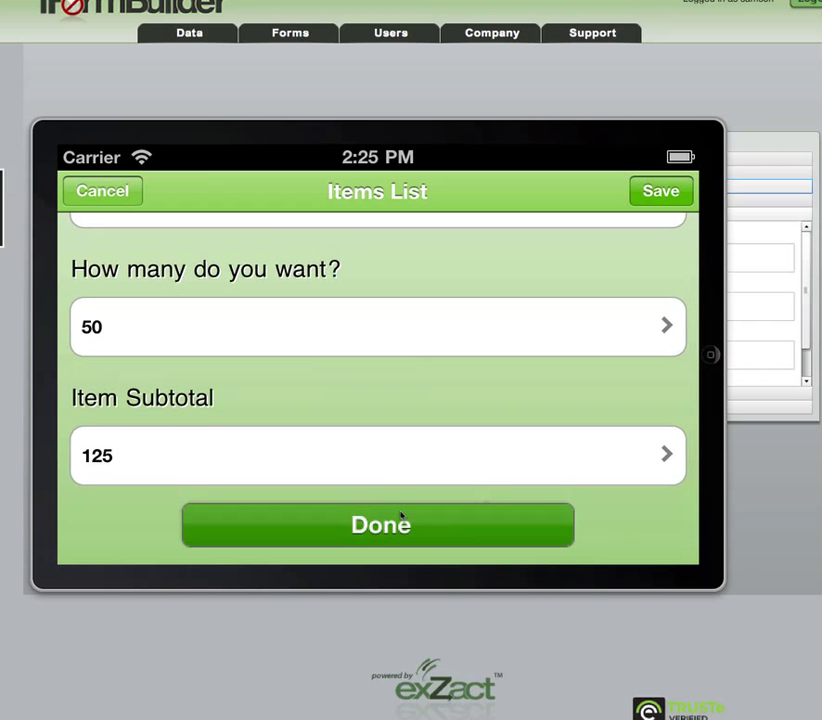
click(349, 538)
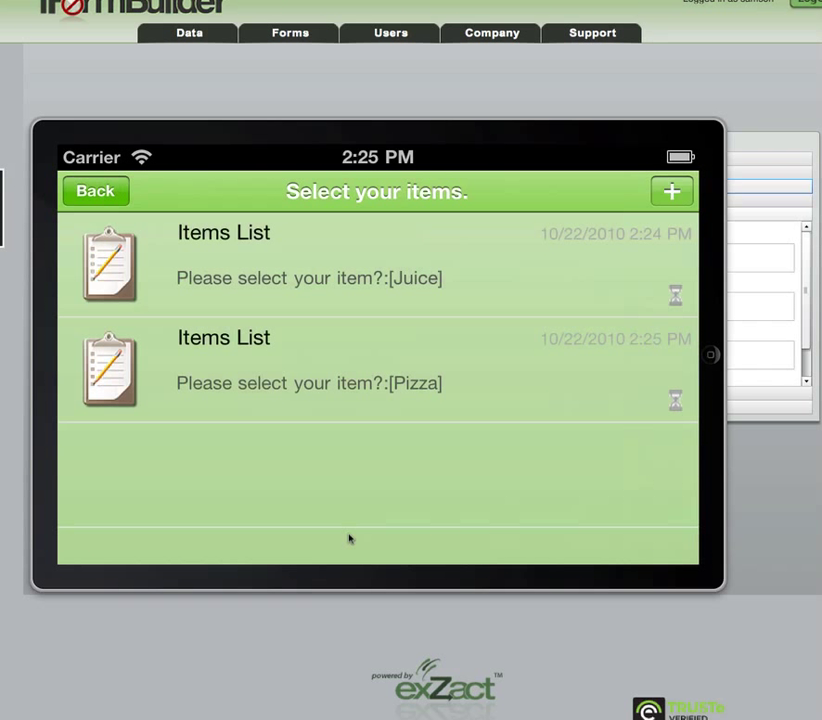
Step: Return to the Shopping Cart form and check its Total Price
click(91, 191)
drag(272, 492, 256, 379)
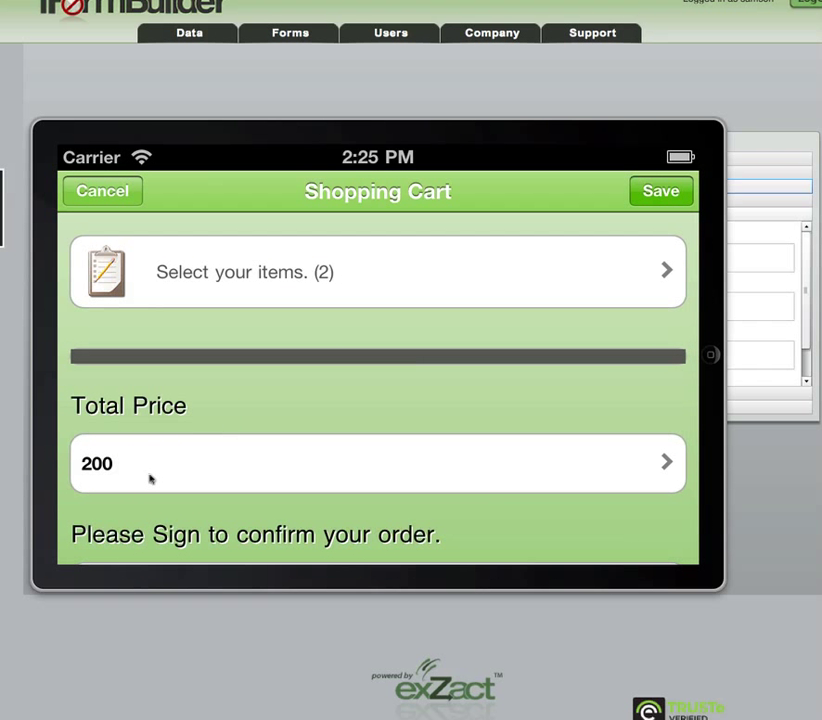
Step: Draw a freehand signature in the order confirmation field of the Shopping Cart form and accept it
drag(305, 411, 283, 229)
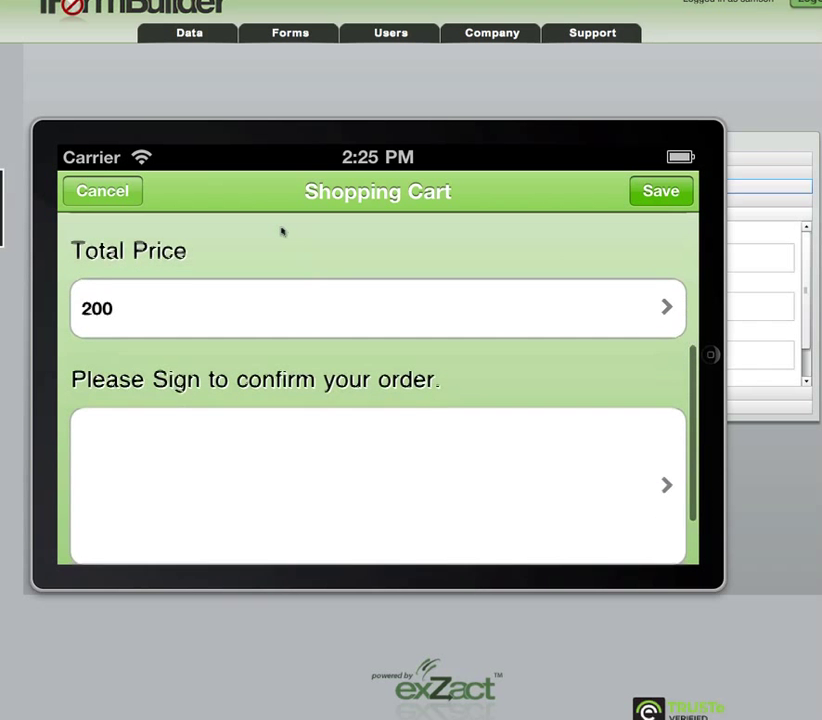
click(242, 371)
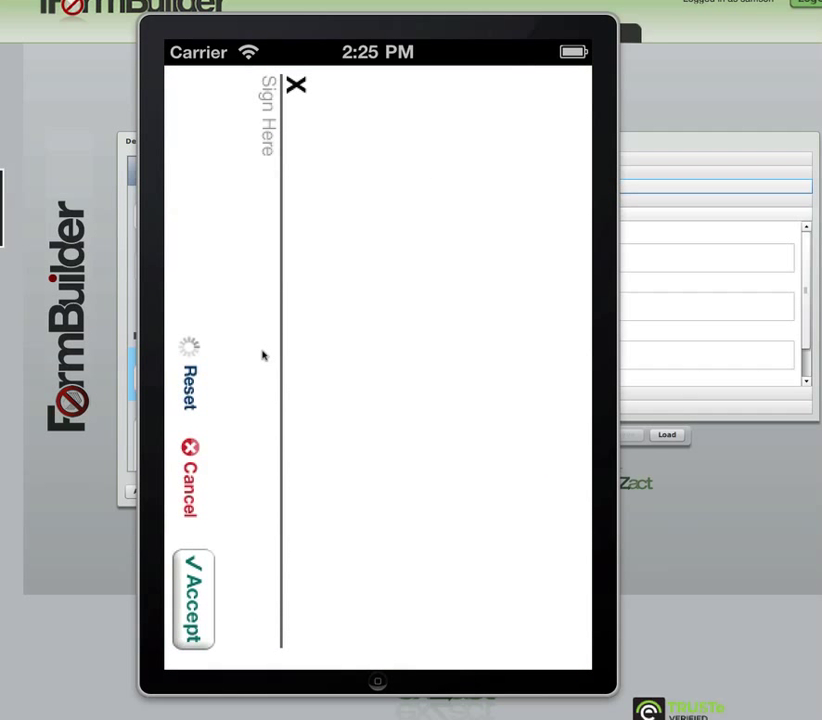
mouse_move(276, 158)
mouse_down()
mouse_move(433, 161)
mouse_move(248, 380)
mouse_move(361, 581)
mouse_move(437, 628)
mouse_up()
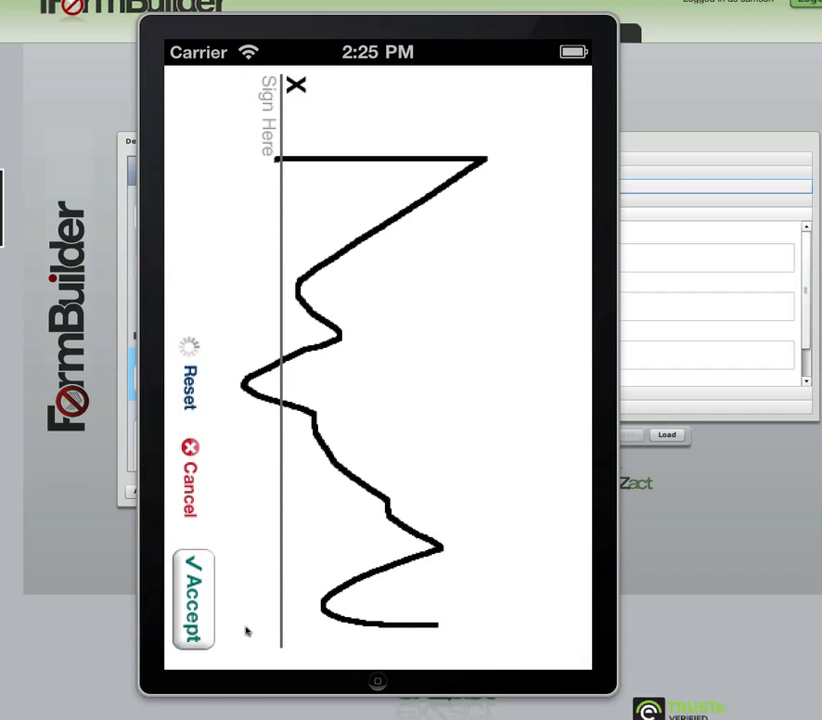
click(200, 626)
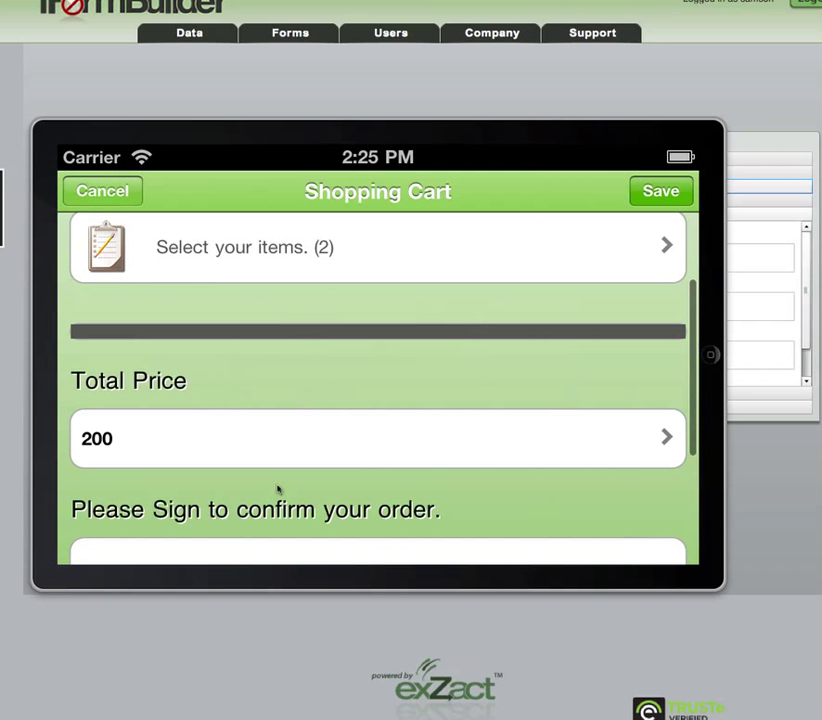
drag(297, 499, 257, 245)
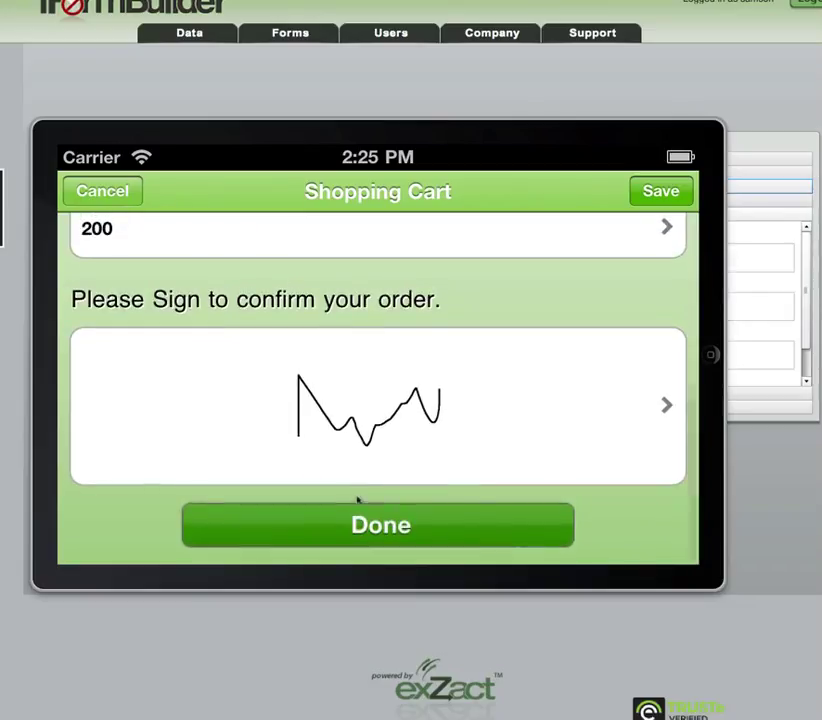